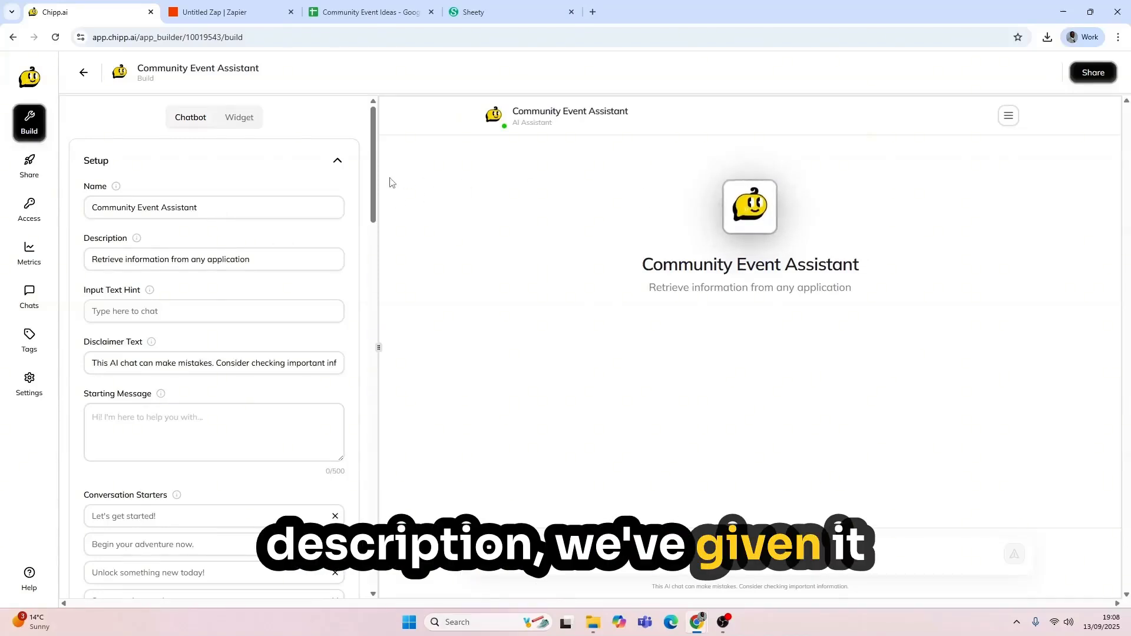
# Step: Keep GPT-4.1 as the model and paste the assistant idea into the Prompt Generator
pyautogui.moveTo(373, 184); pyautogui.dragTo(373, 551)
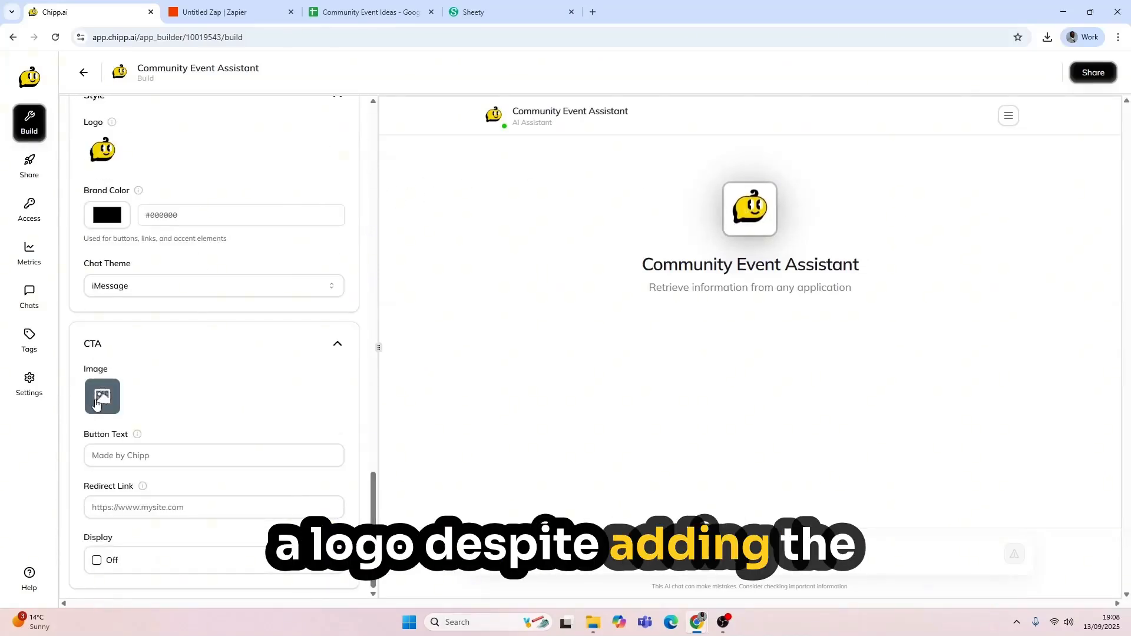
pyautogui.moveTo(373, 501); pyautogui.dragTo(388, 238)
pyautogui.click(251, 271)
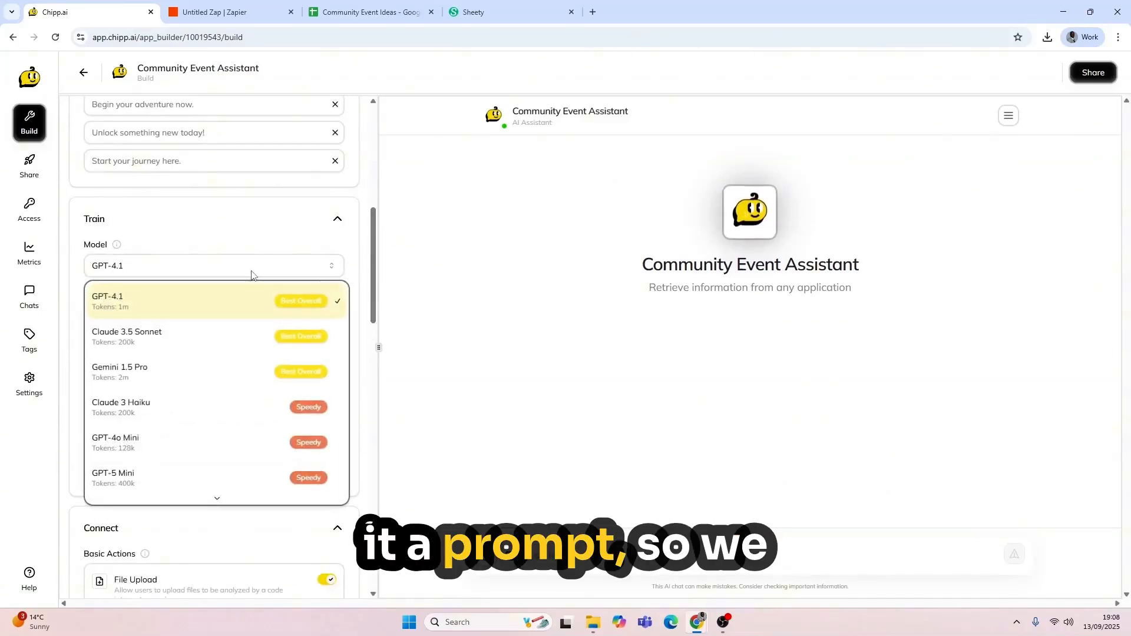
pyautogui.click(251, 271)
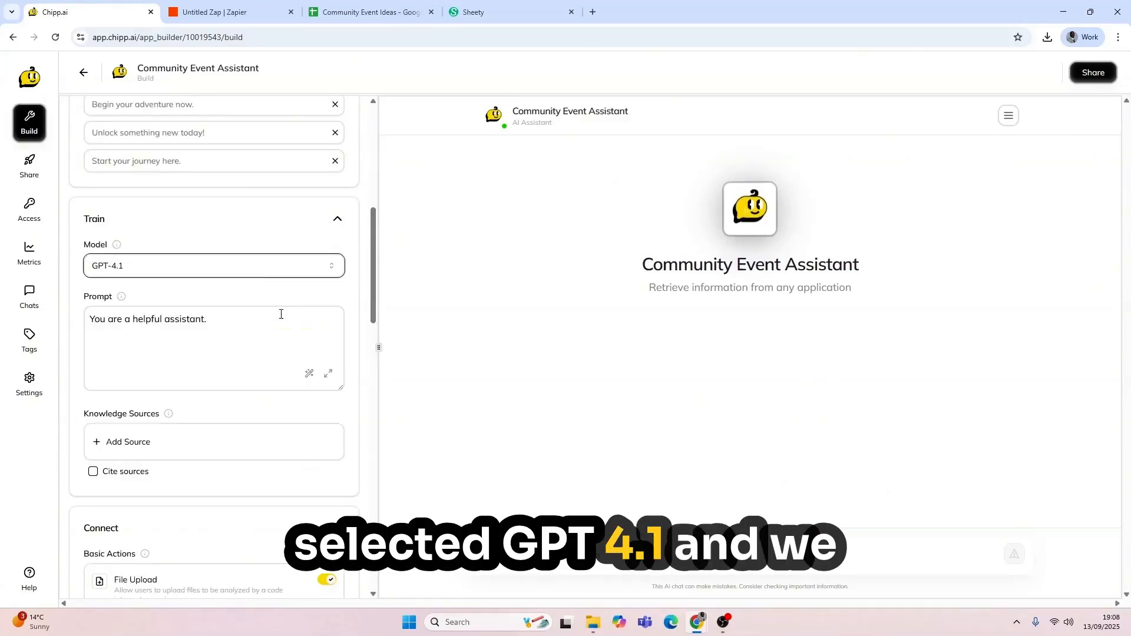
pyautogui.click(309, 376)
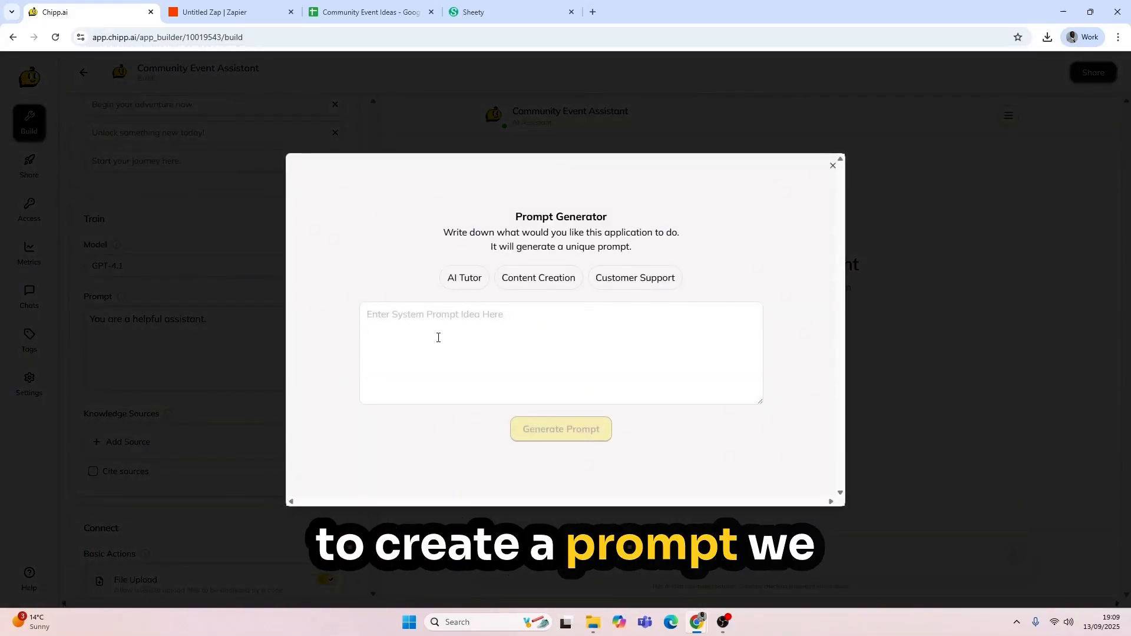
pyautogui.write('An assistant that helps the user generate ideas for community events. Ask the user questions to help them generate ideas.  When the user has an idea they like create a title and description and send it to Zapier')
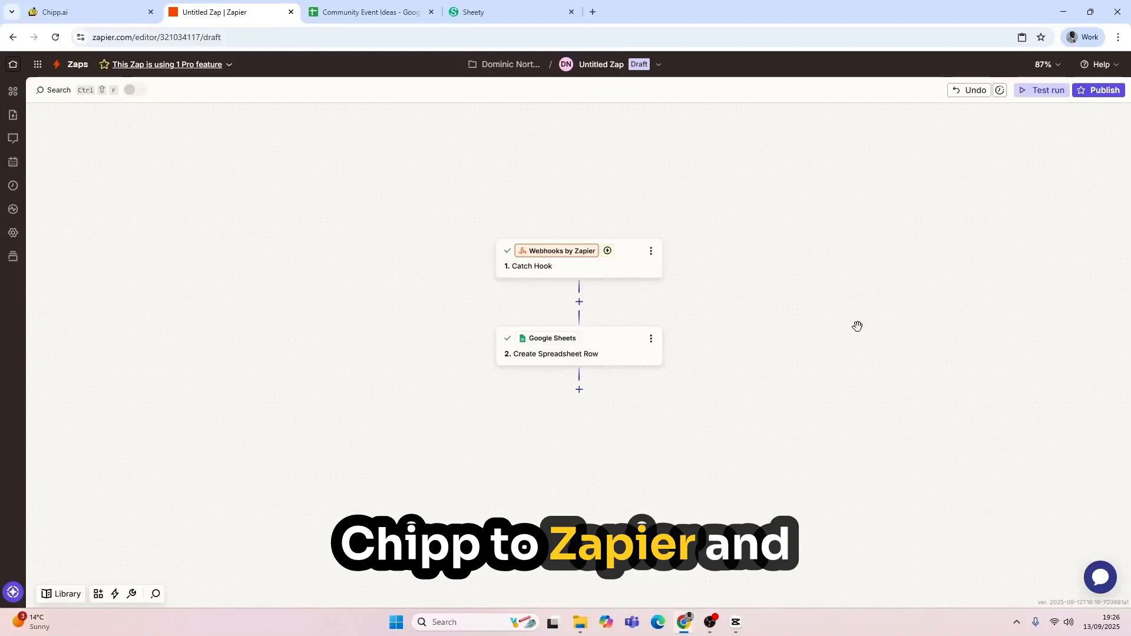
# Step: Copy the Catch Hook trigger's webhook URL from its Test tab, then return to Chipp.ai
pyautogui.click(585, 269)
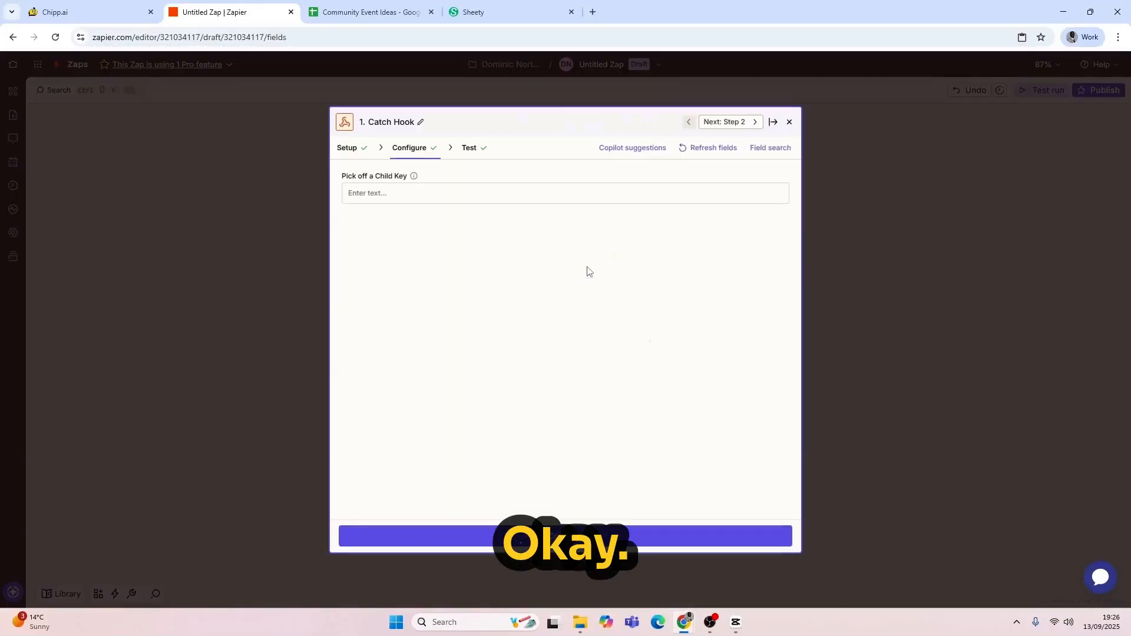
pyautogui.click(356, 155)
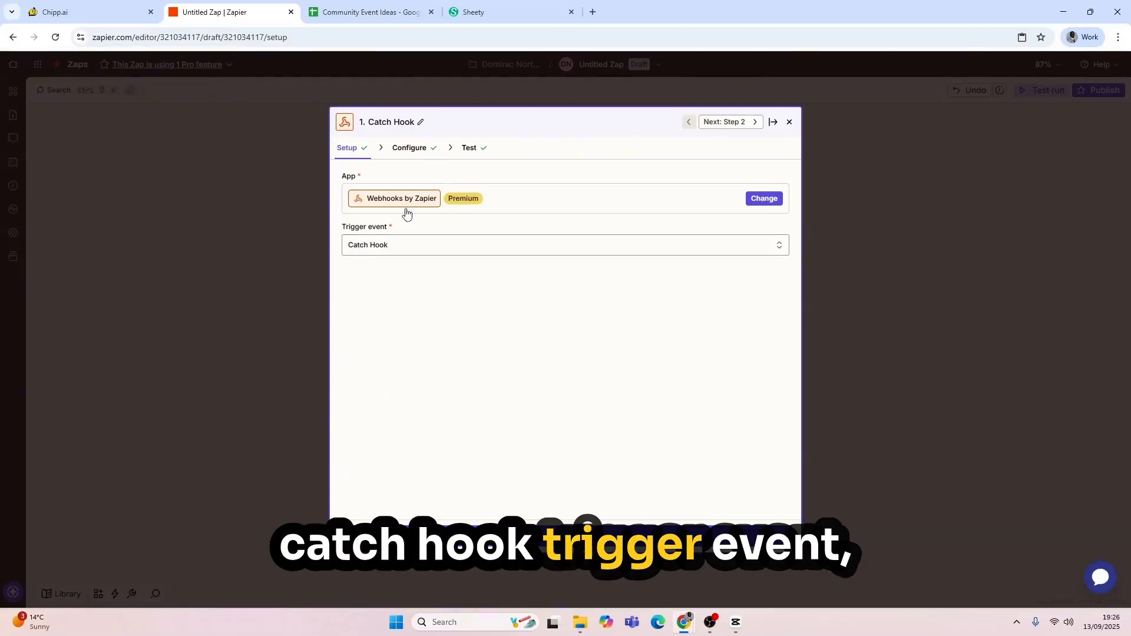
pyautogui.click(469, 150)
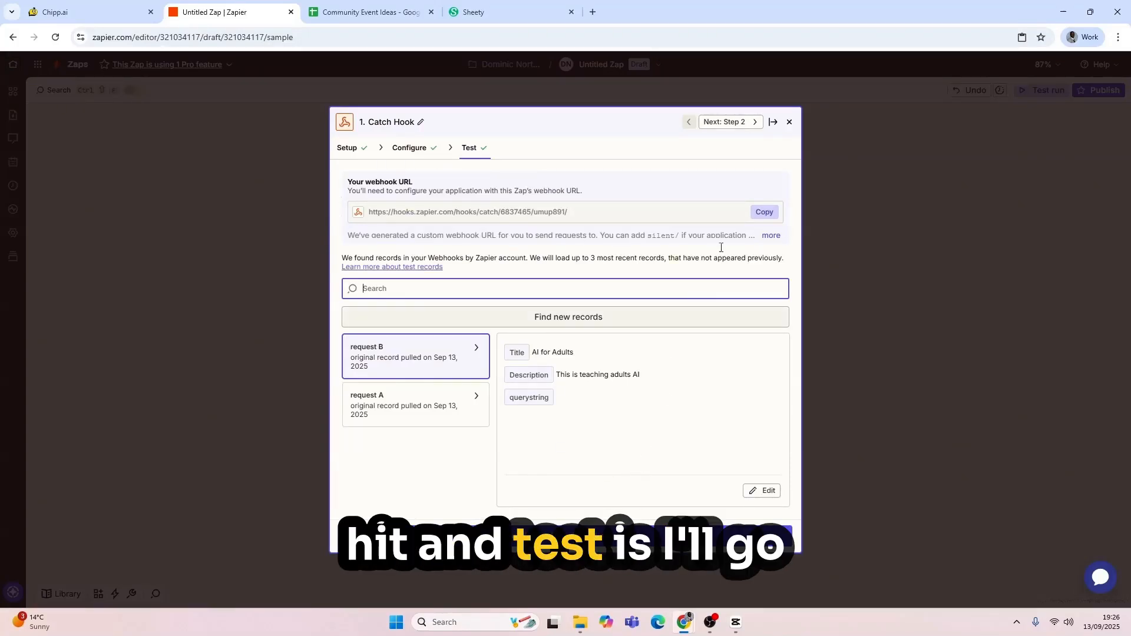
pyautogui.click(763, 212)
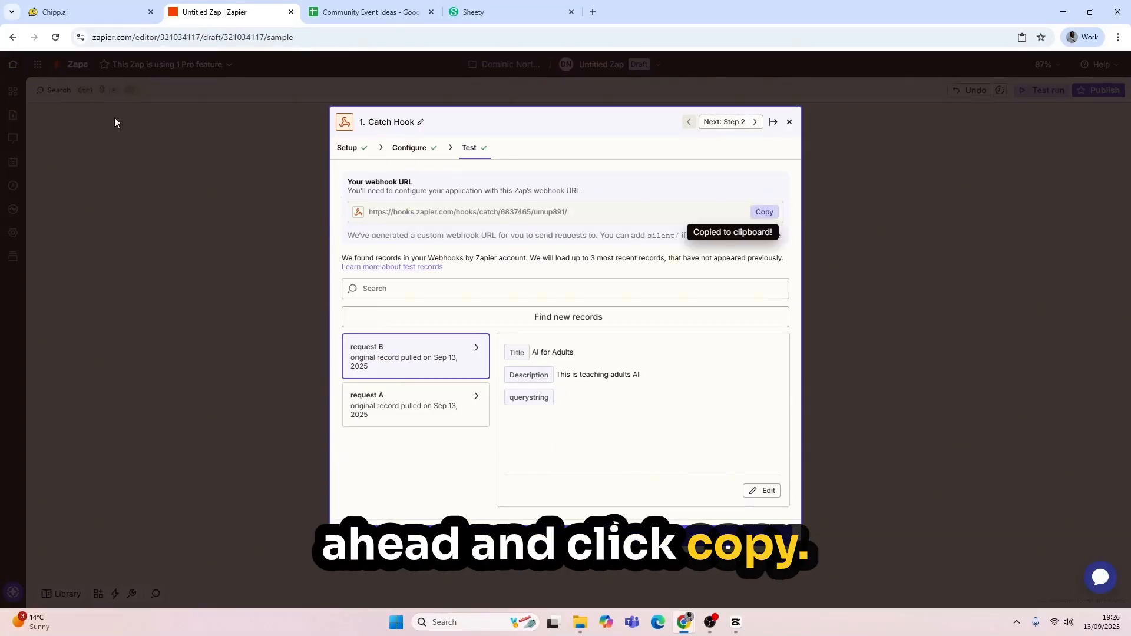
pyautogui.click(113, 13)
pyautogui.click(181, 168)
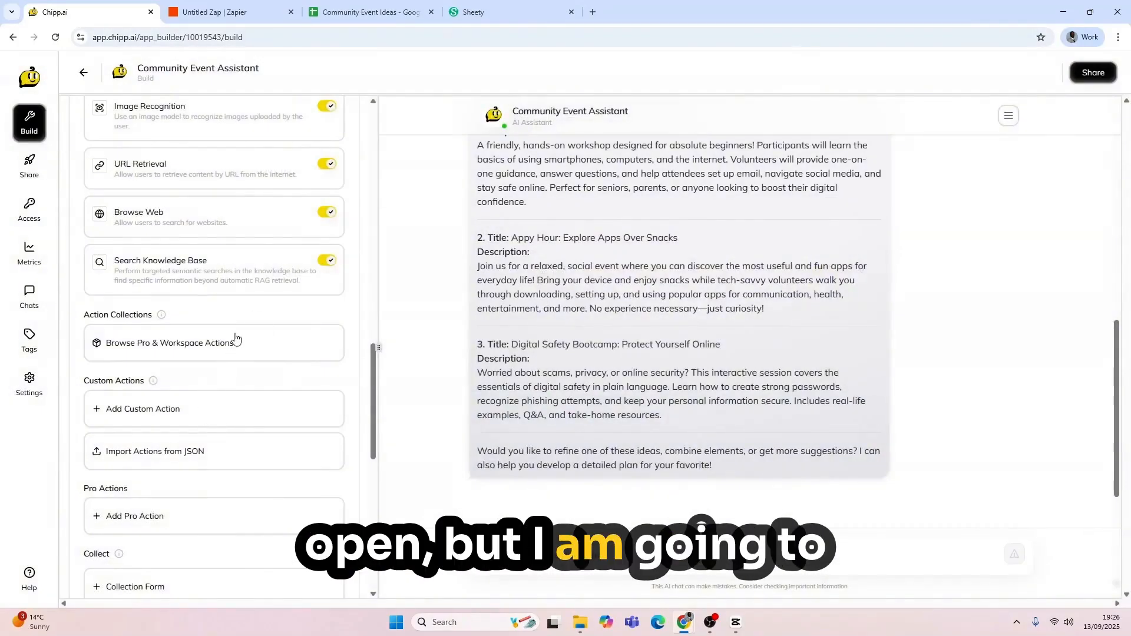
# Step: Start an Add Event custom action with a description and the pasted Zapier webhook URL
pyautogui.scroll(-2, 234, 337)
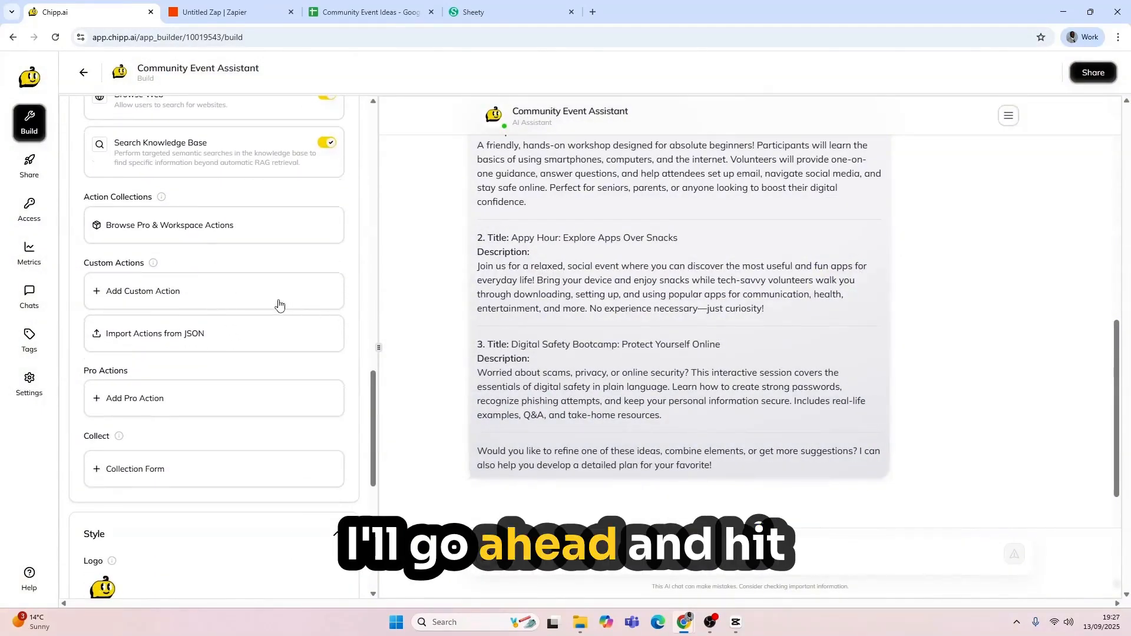
pyautogui.click(245, 288)
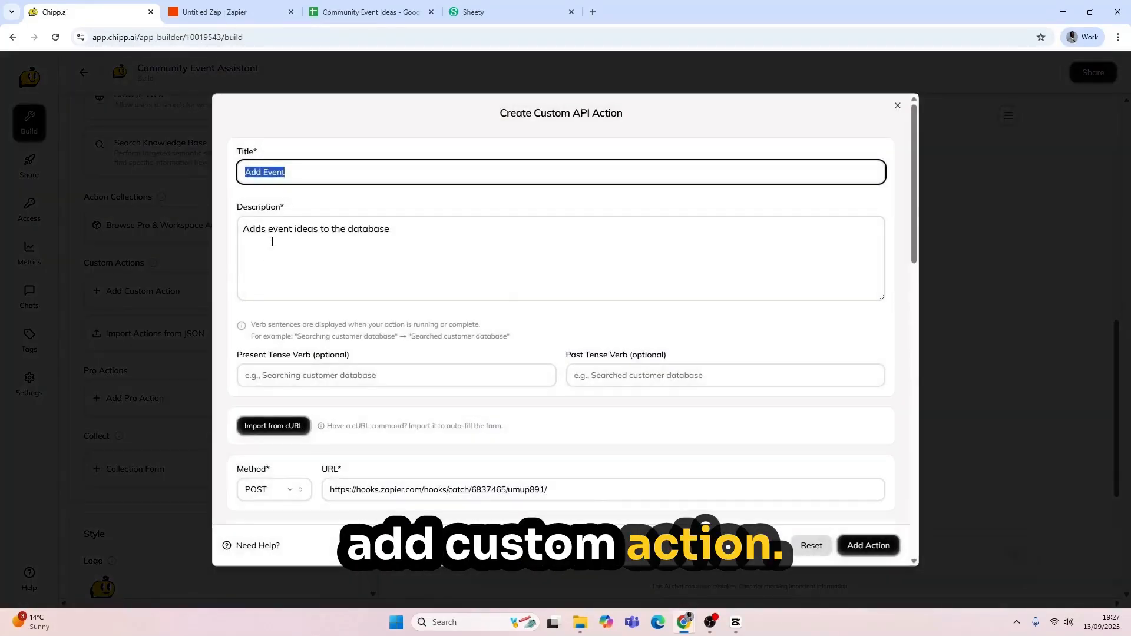
pyautogui.click(424, 245)
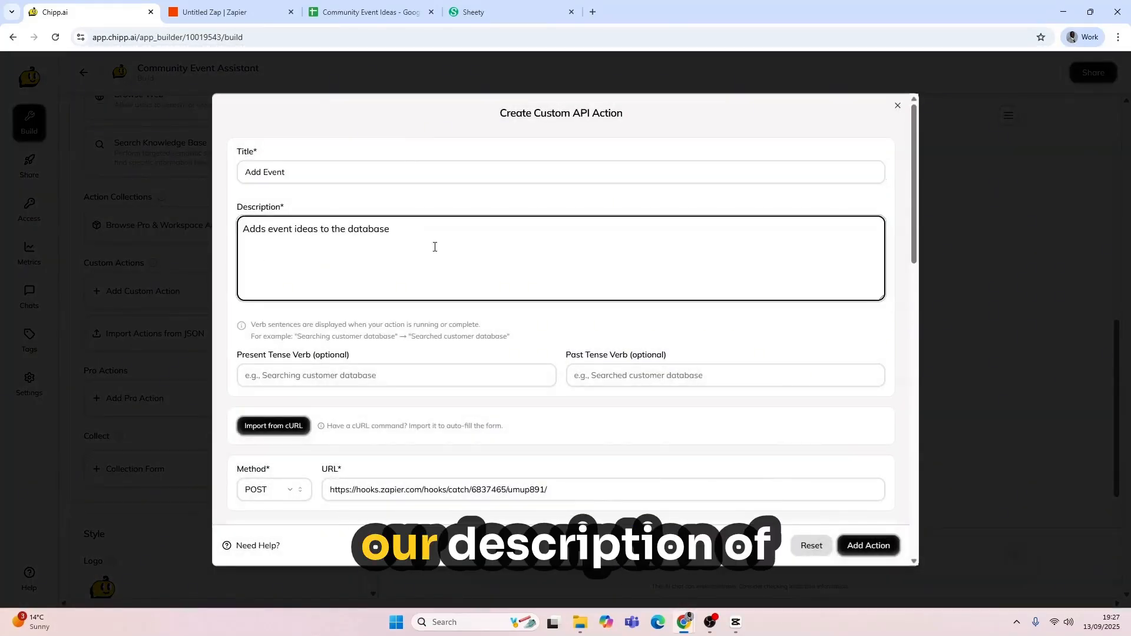
pyautogui.scroll(-4, 450, 248)
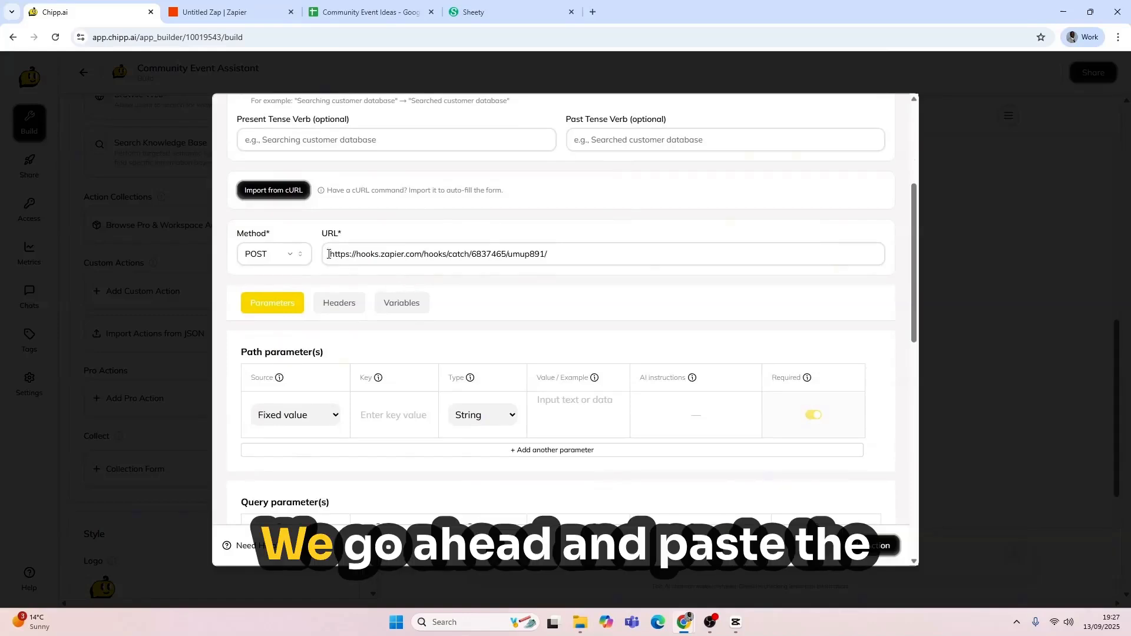
pyautogui.tripleClick(599, 244)
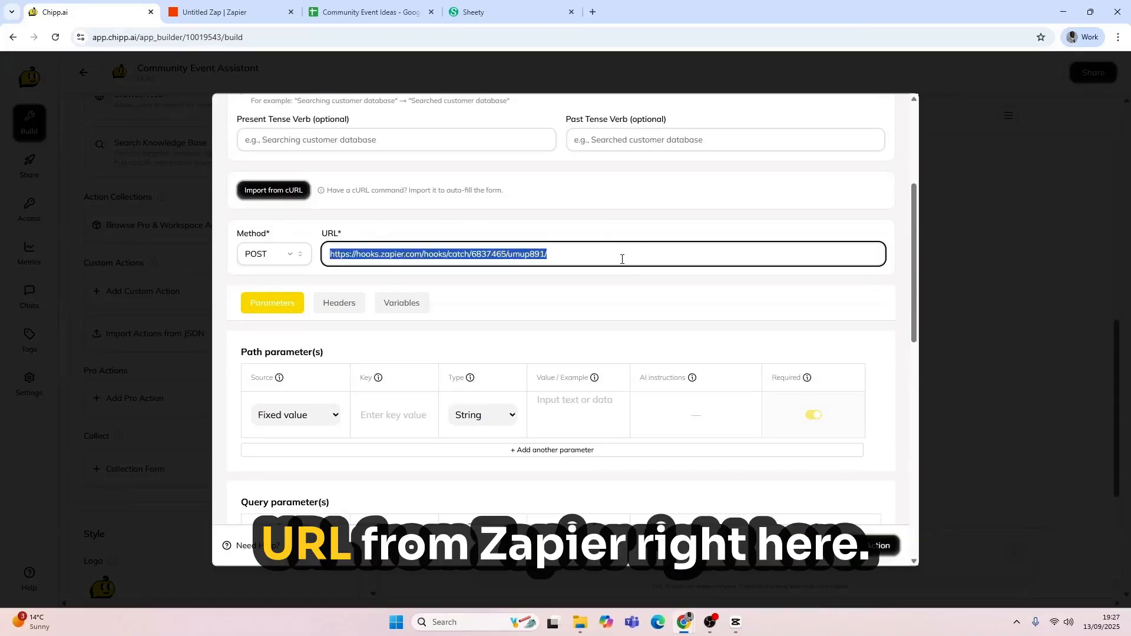
pyautogui.click(623, 260)
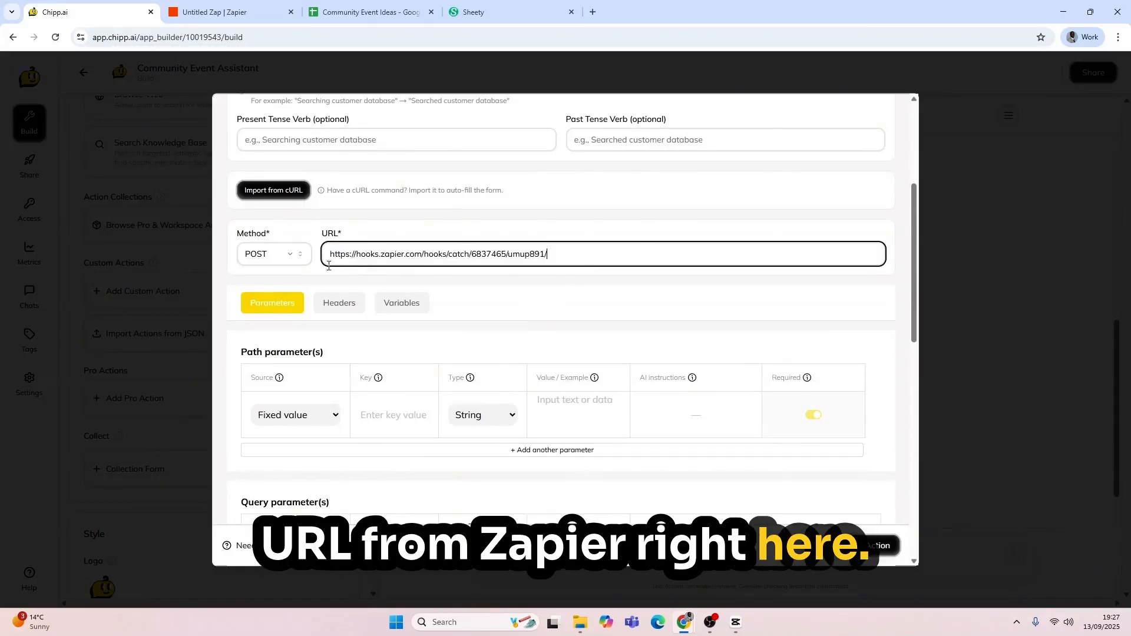
# Step: Test the action's title and description body parameters successfully, then save Add Event
pyautogui.scroll(-2, 263, 262)
pyautogui.scroll(-2, 371, 139)
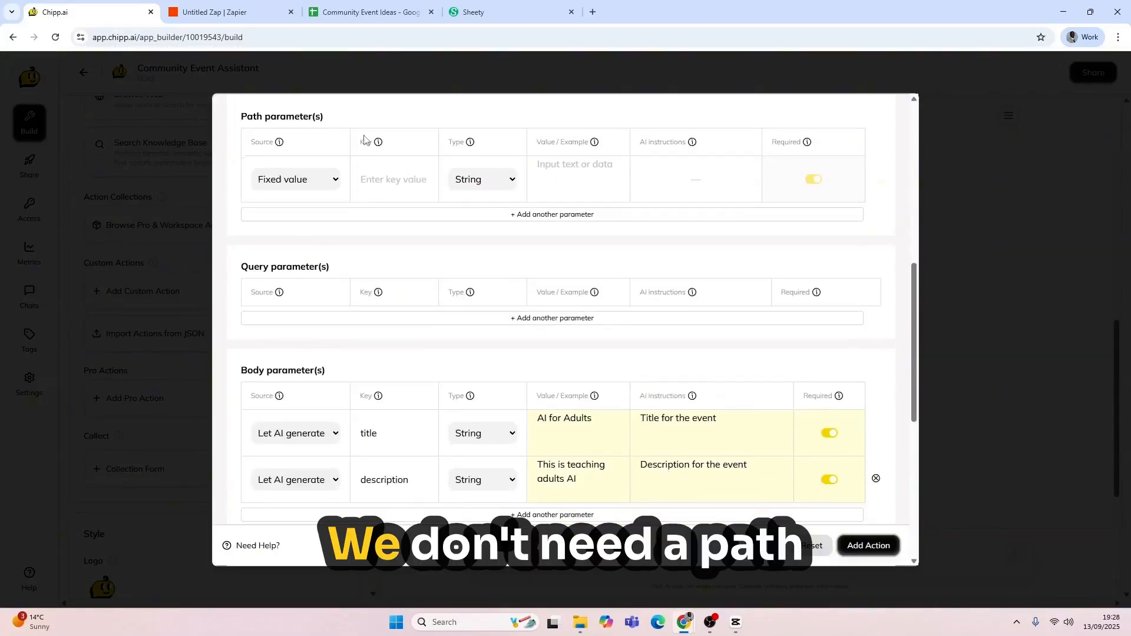
pyautogui.scroll(-3, 379, 253)
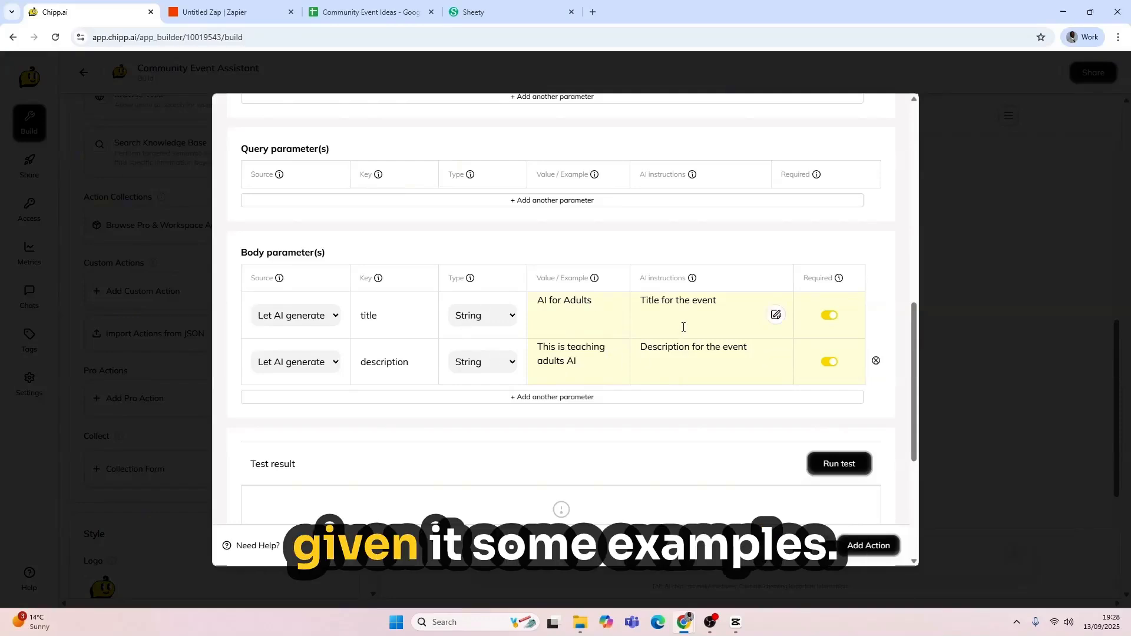
pyautogui.scroll(-5, 672, 321)
pyautogui.click(851, 196)
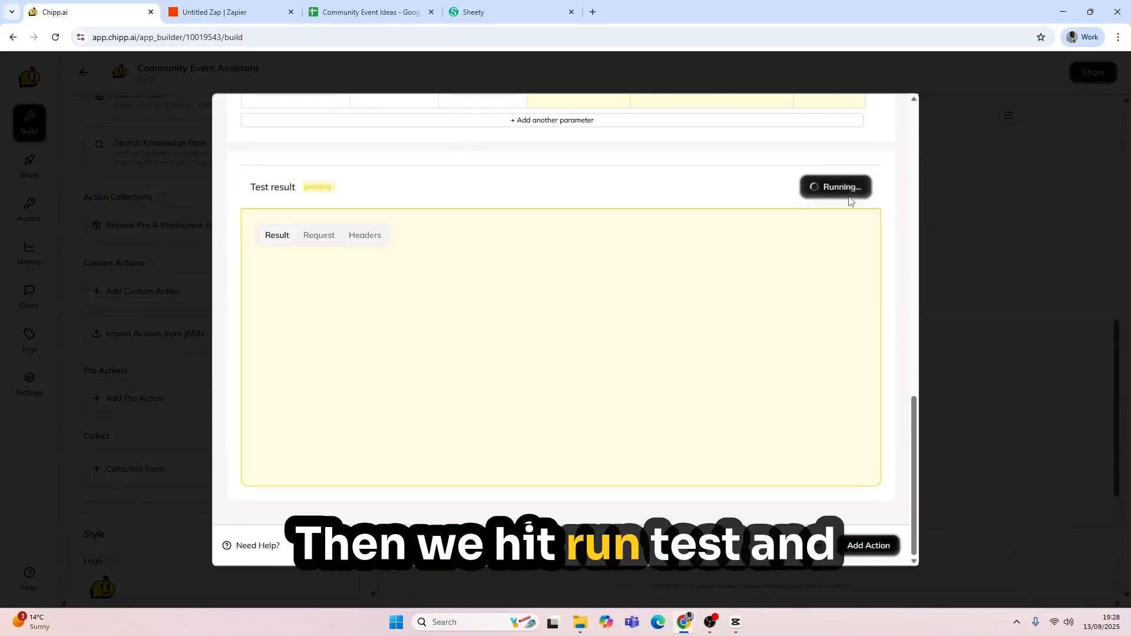
pyautogui.click(867, 546)
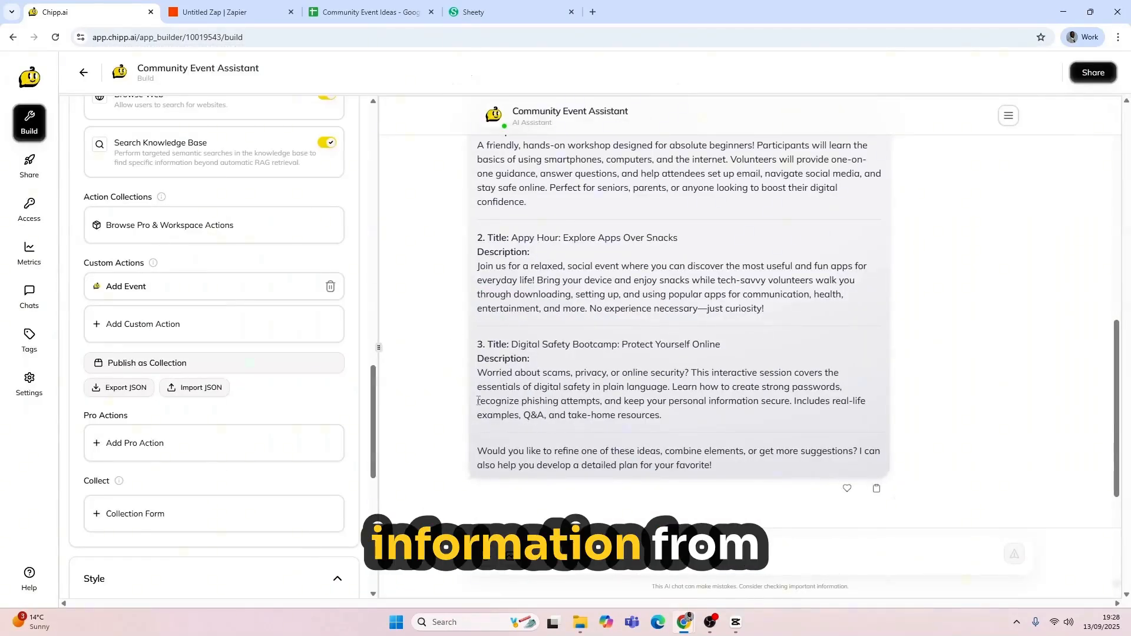
# Step: Back in Zapier, close the Catch Hook panel and open the Create Spreadsheet Row step
pyautogui.click(224, 9)
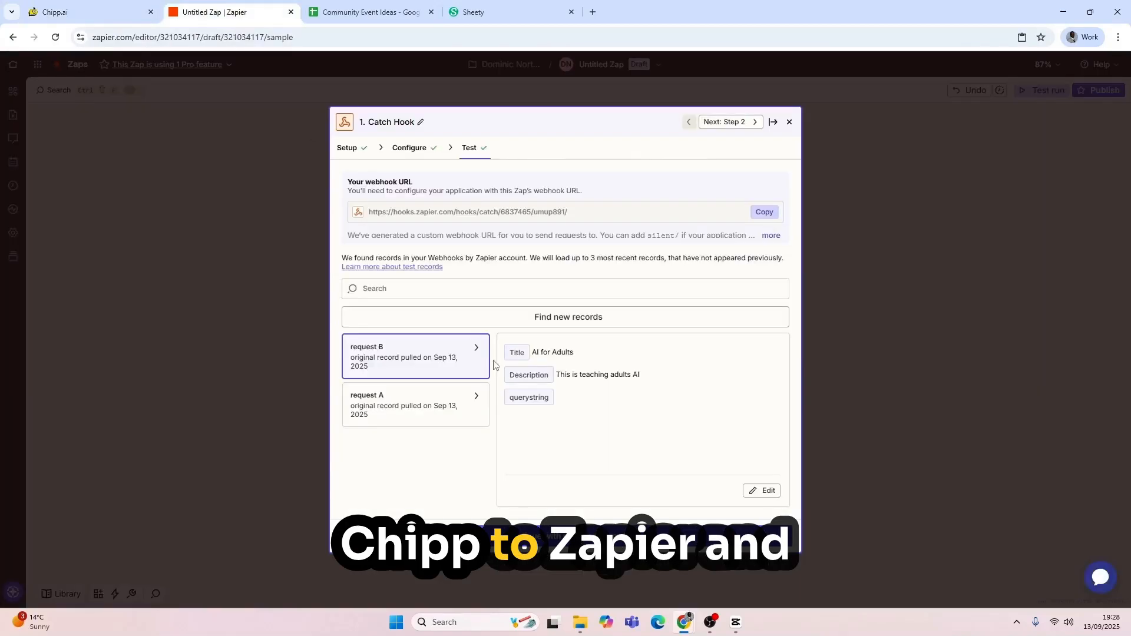
pyautogui.click(909, 346)
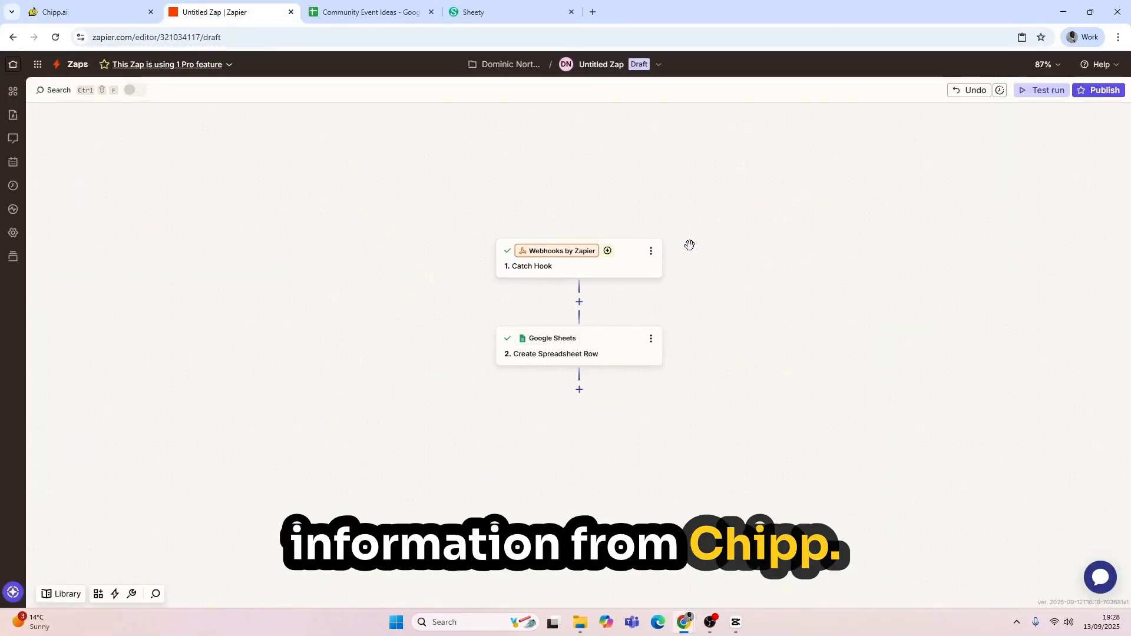
pyautogui.moveTo(806, 365); pyautogui.dragTo(650, 342)
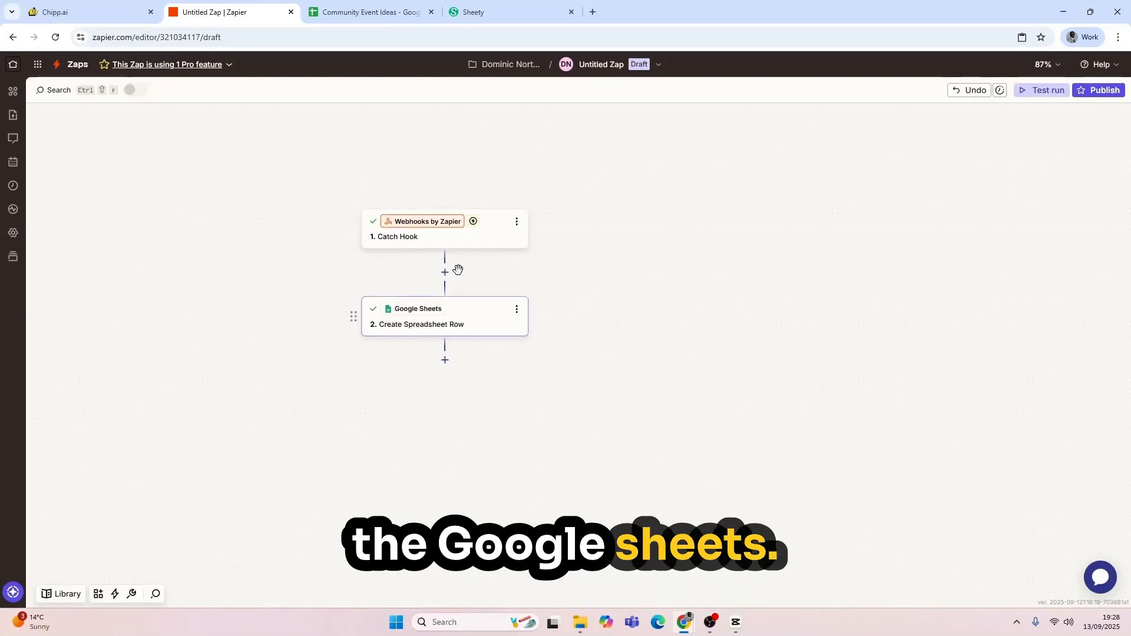
pyautogui.click(451, 334)
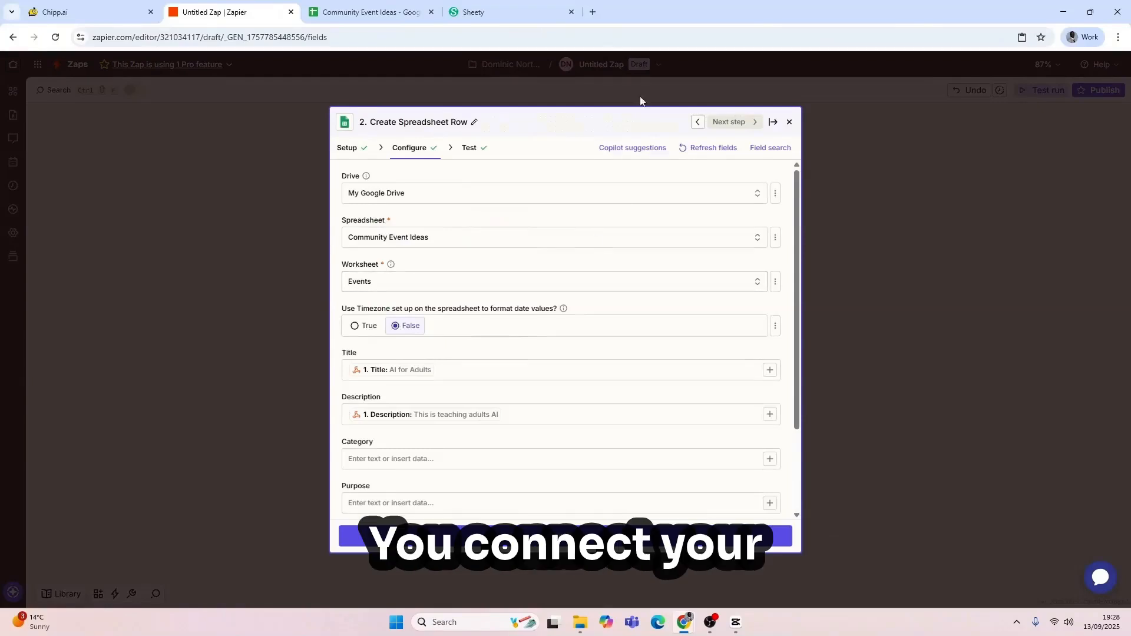
# Step: Map Title and Description into the Events worksheet of Community Event Ideas and review the test row
pyautogui.click(361, 13)
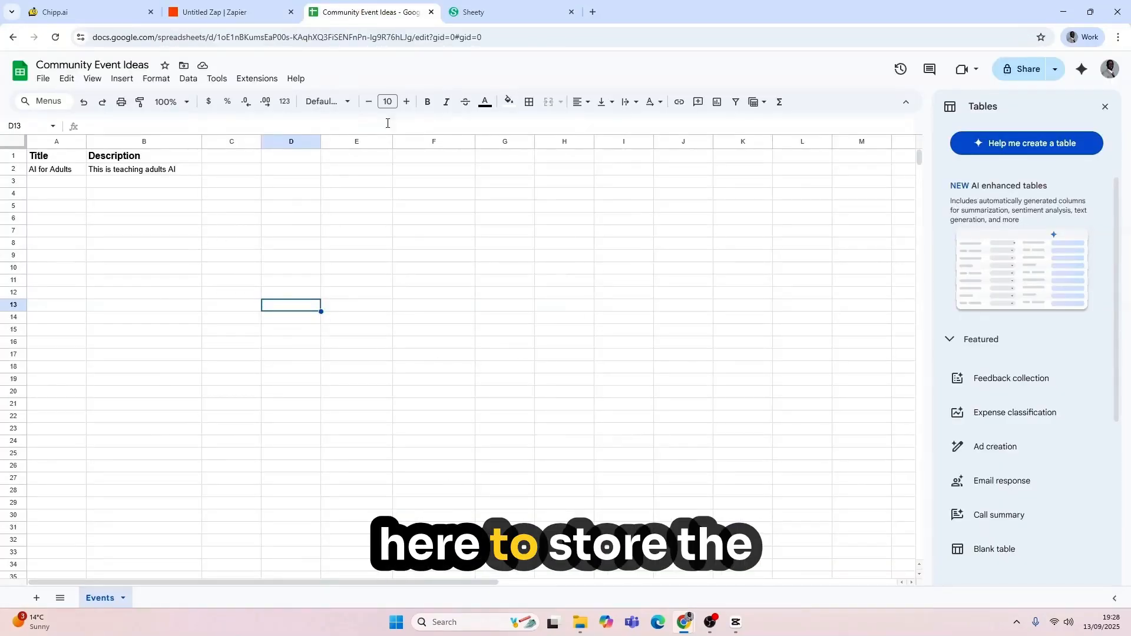
pyautogui.click(224, 12)
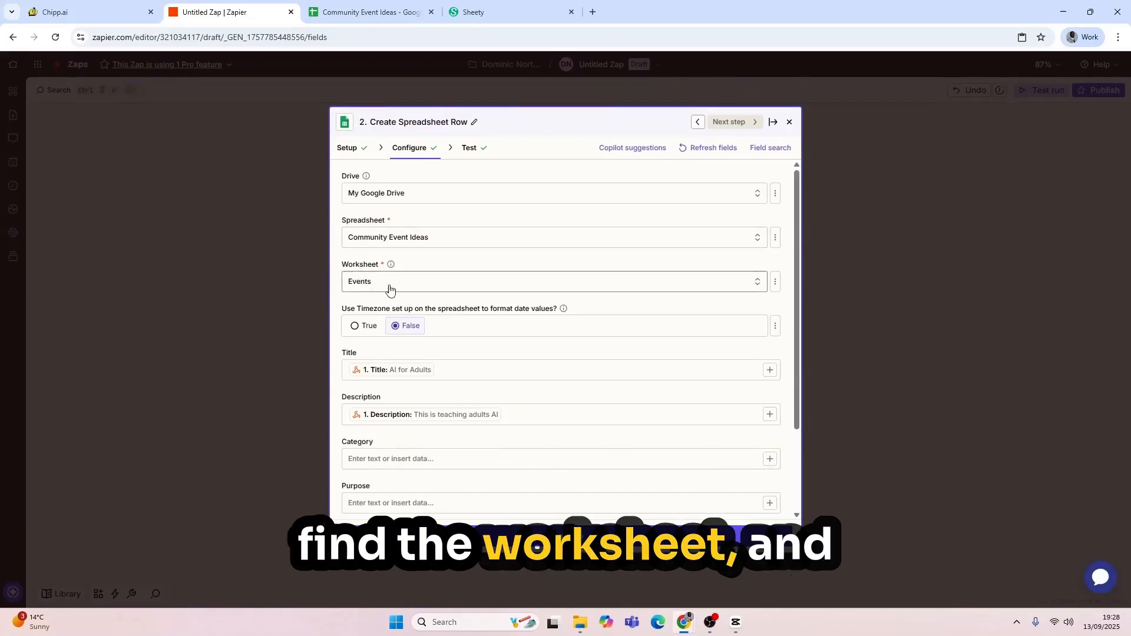
pyautogui.scroll(-2, 389, 290)
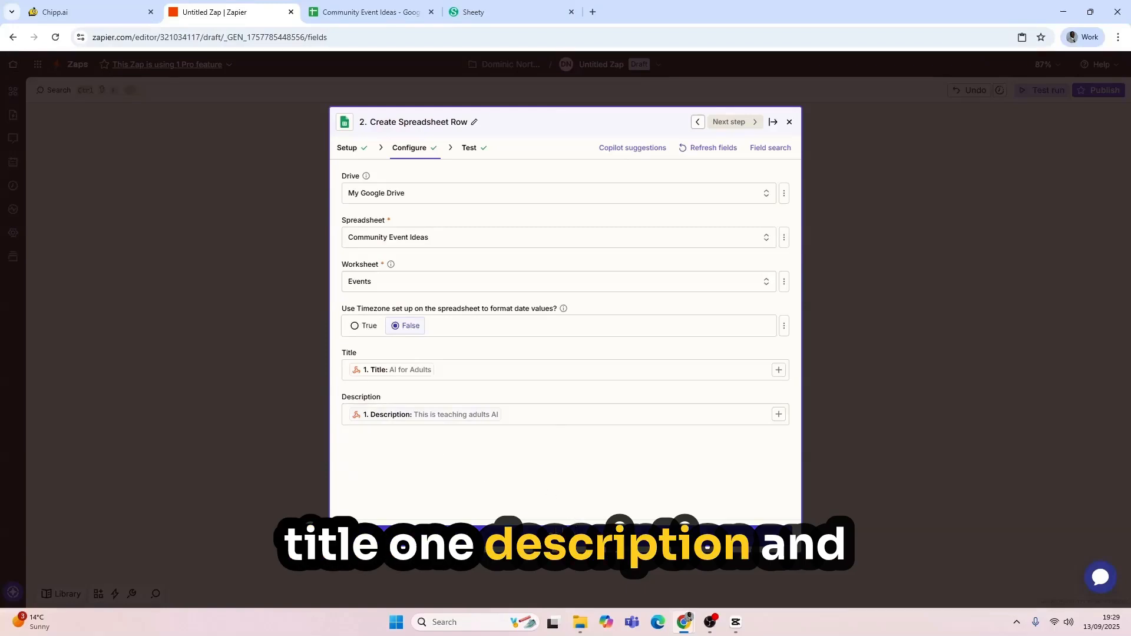
pyautogui.click(558, 536)
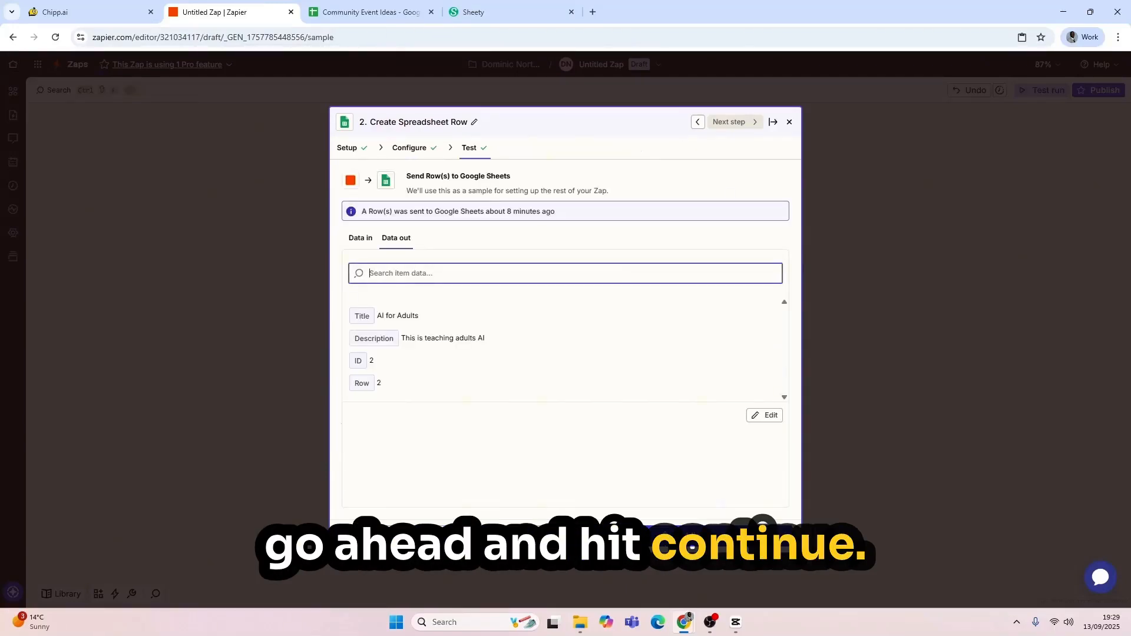
pyautogui.click(818, 366)
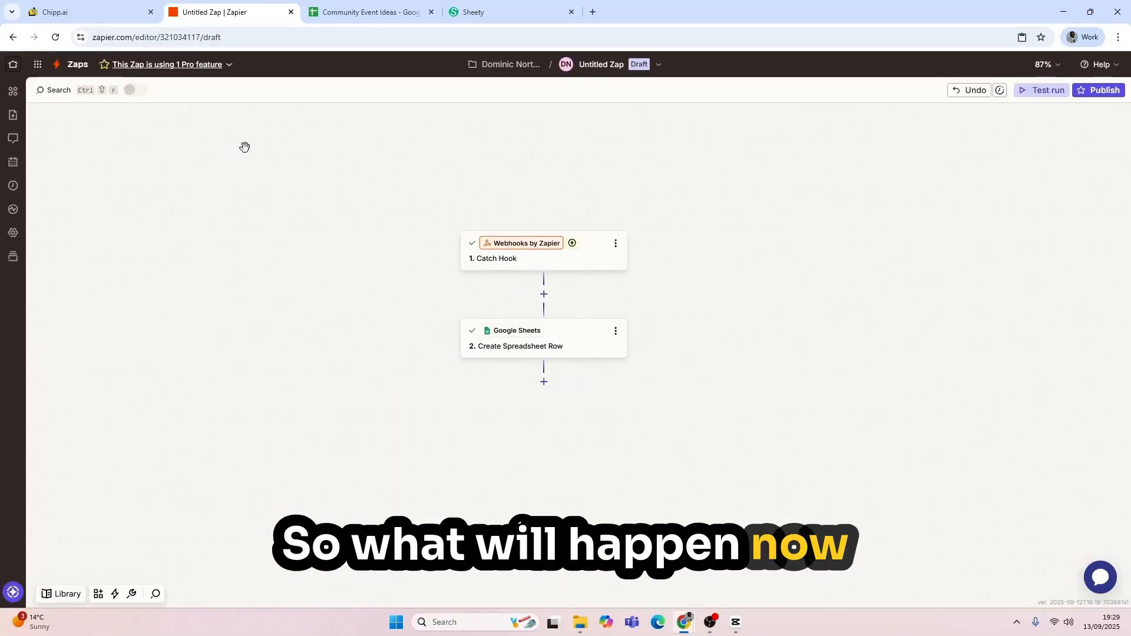
# Step: Copy the 'Digital Safety Bootcamp: Protect Yourself Online' title to ask the assistant to add it
pyautogui.click(76, 19)
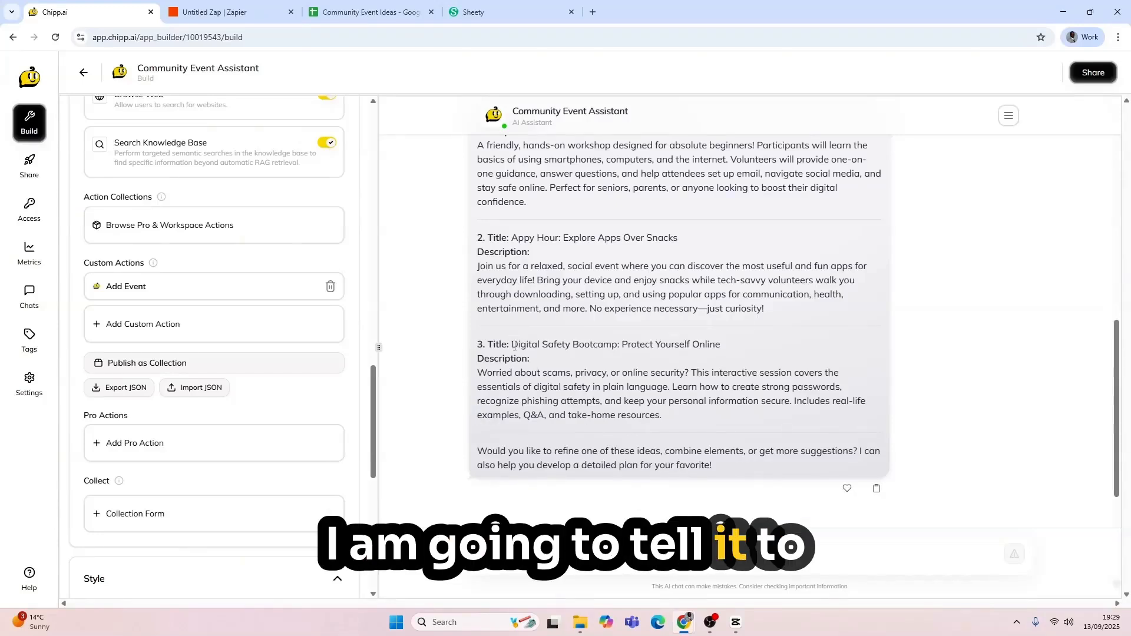
pyautogui.moveTo(511, 345); pyautogui.dragTo(720, 346)
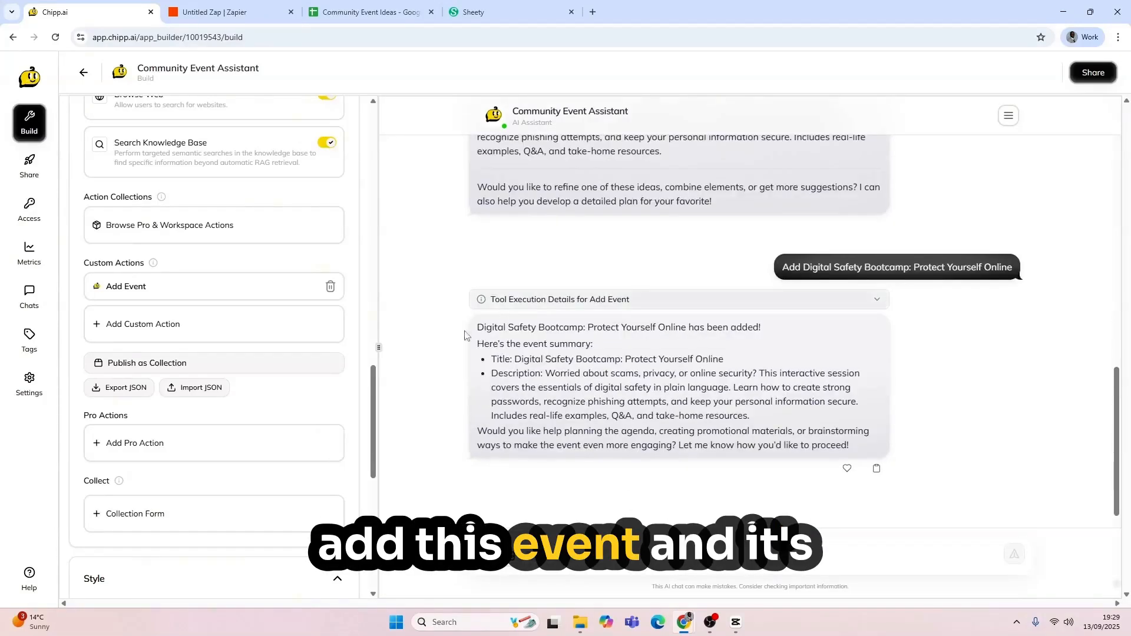
# Step: Test-run the Zap and refresh to find the Digital Safety Bootcamp webhook request
pyautogui.click(250, 13)
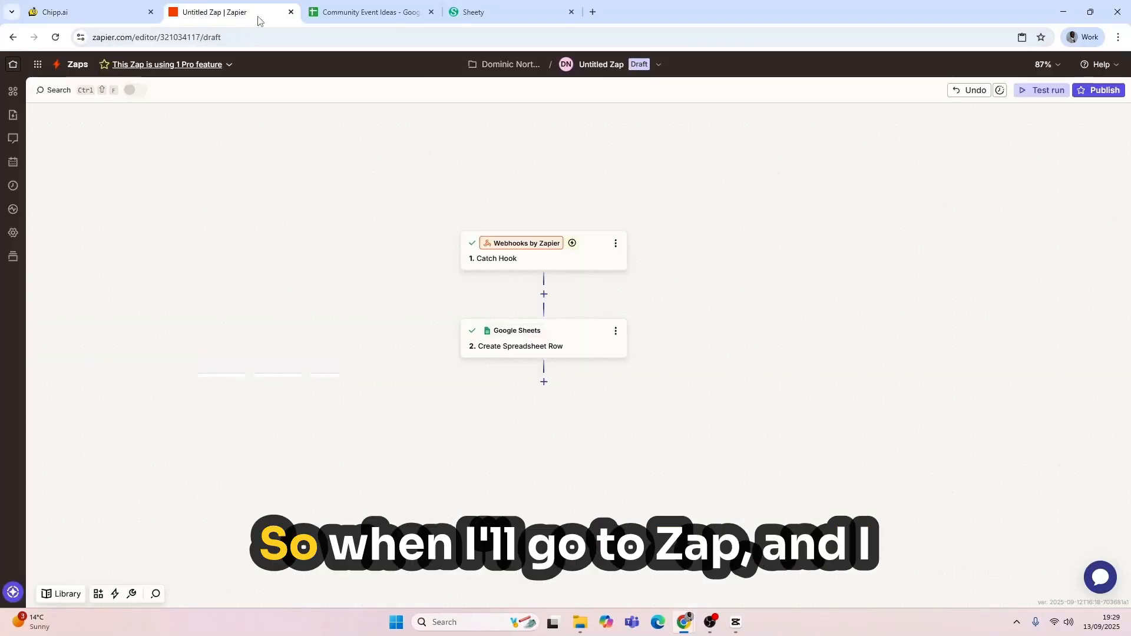
pyautogui.click(1040, 96)
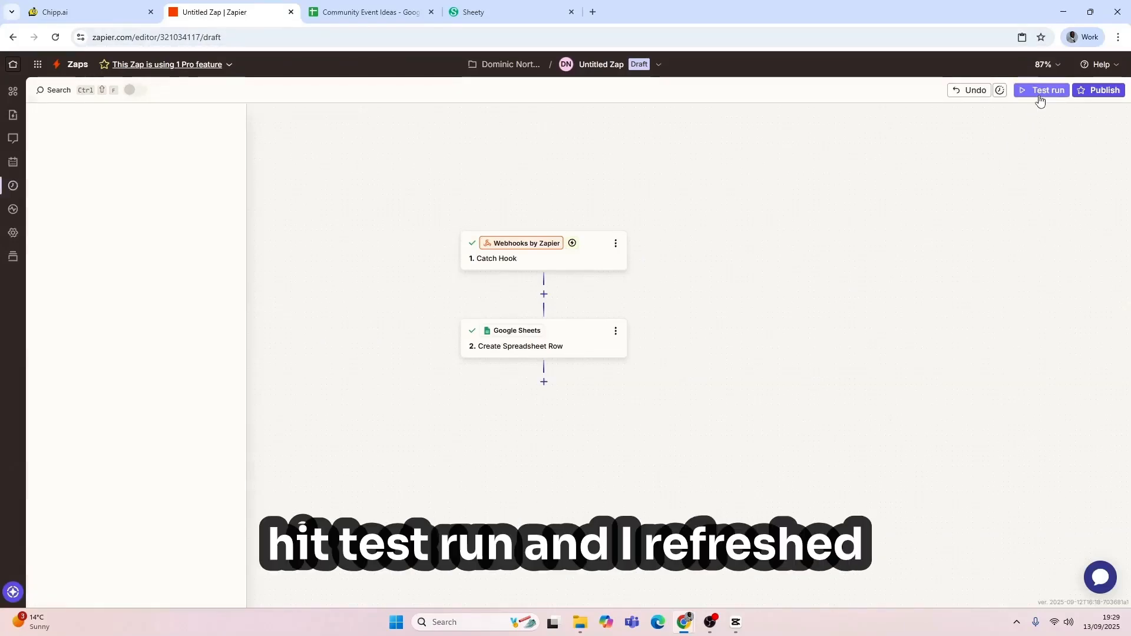
pyautogui.click(164, 184)
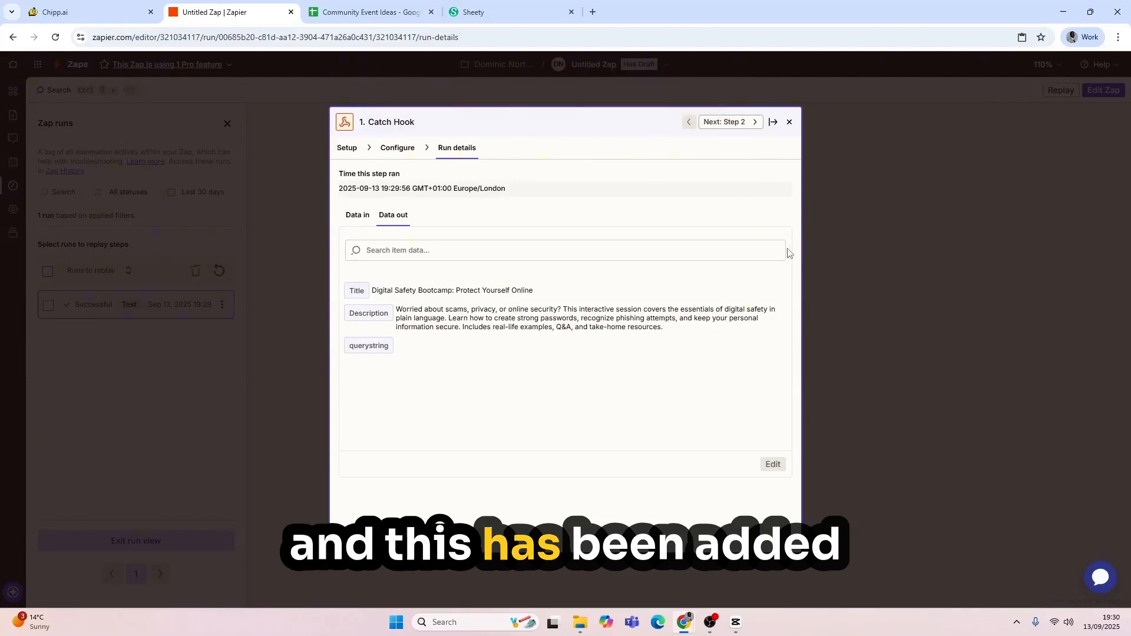
pyautogui.click(373, 15)
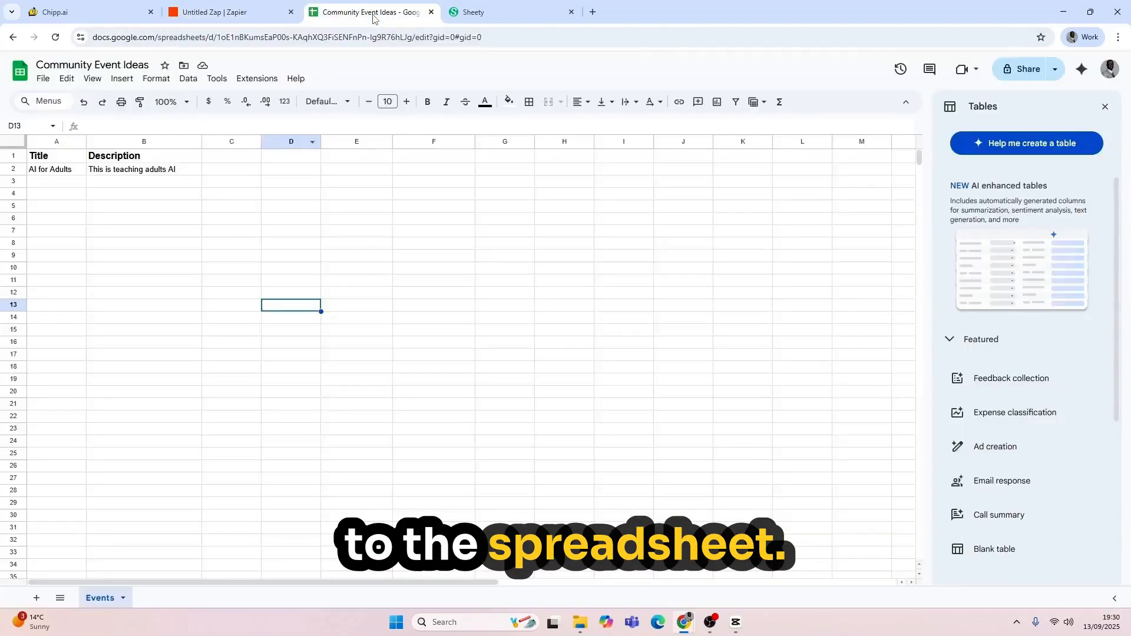
# Step: Inspect cells A3 and B3 holding the Digital Safety Bootcamp title and description
pyautogui.click(66, 182)
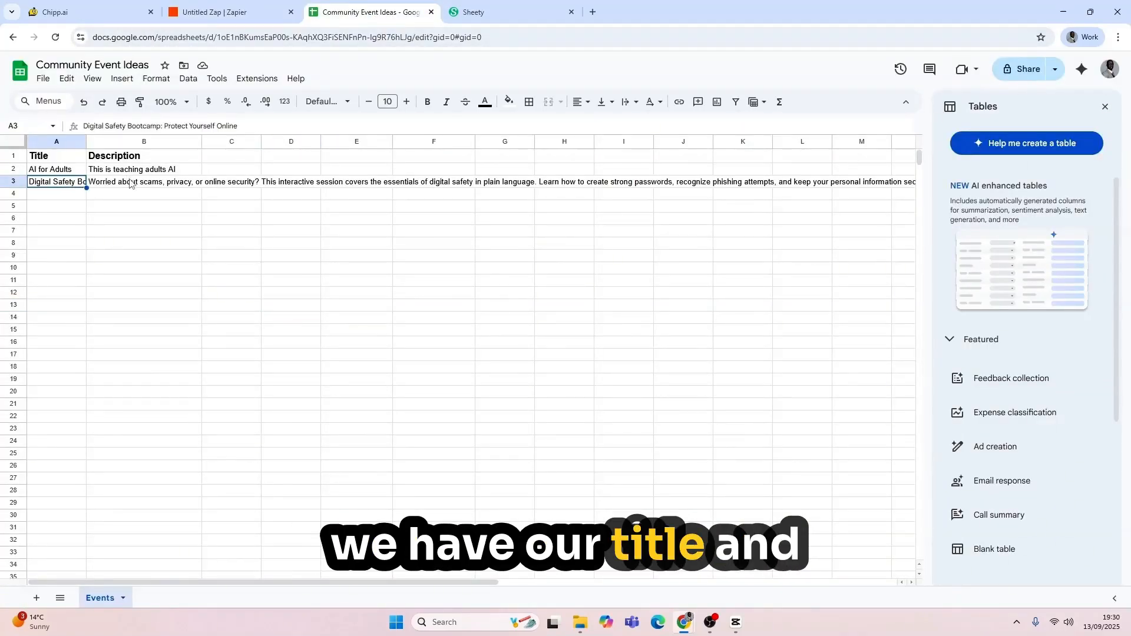
pyautogui.click(130, 183)
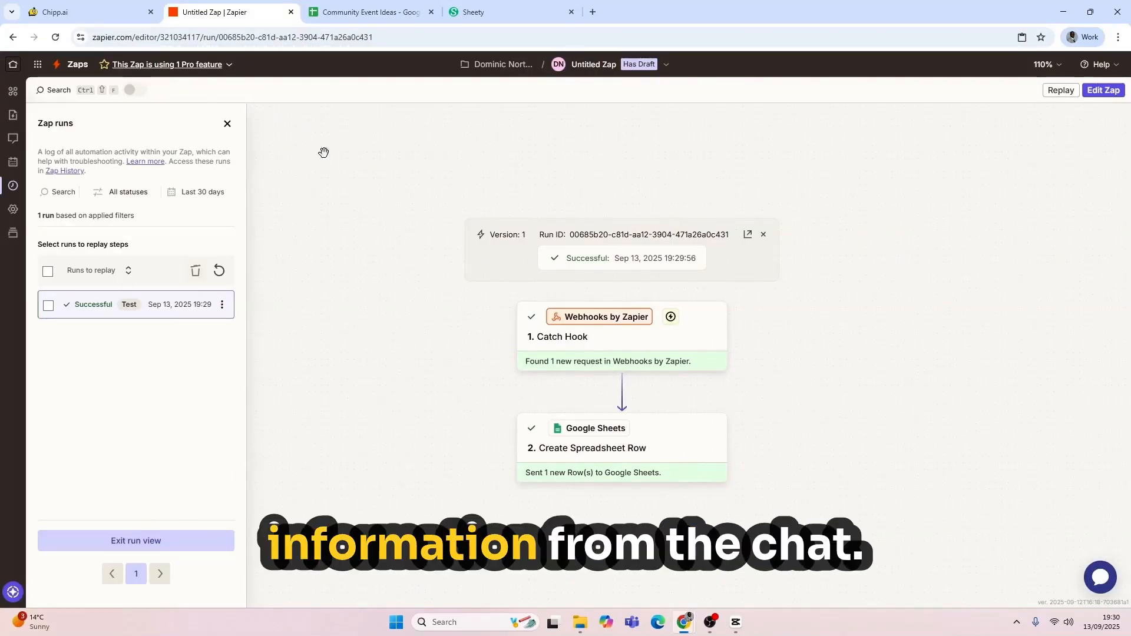
# Step: Return to the Chipp.ai assistant chat after the successful two-step run
pyautogui.click(88, 12)
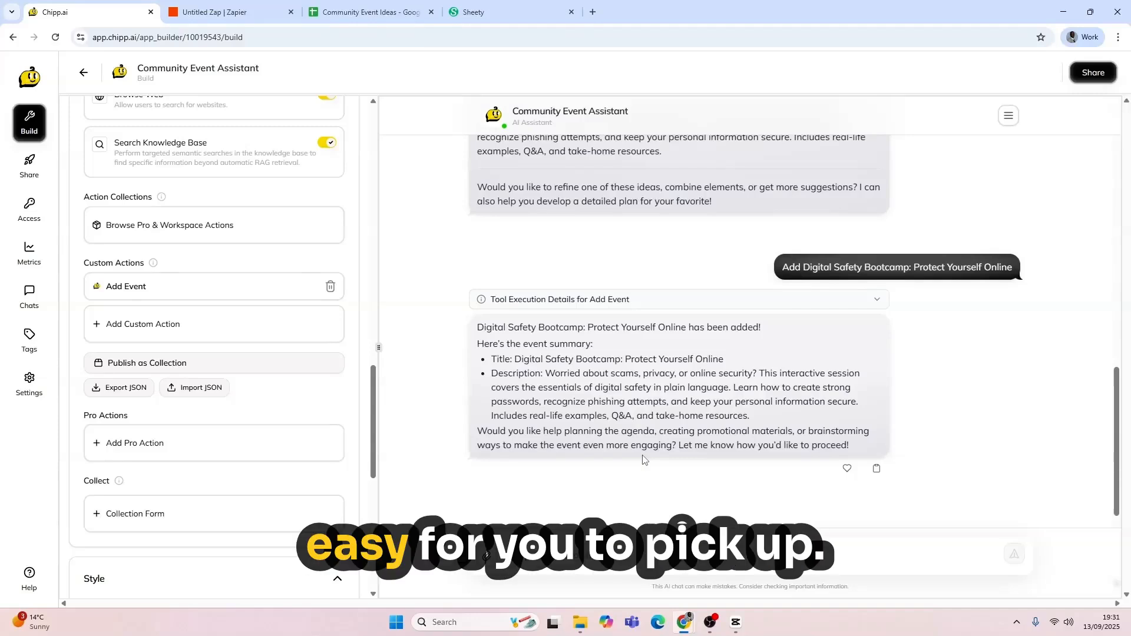
# Step: Copy the Community Event Ideas spreadsheet URL and go to the Sheety projects dashboard
pyautogui.click(370, 12)
pyautogui.click(390, 36)
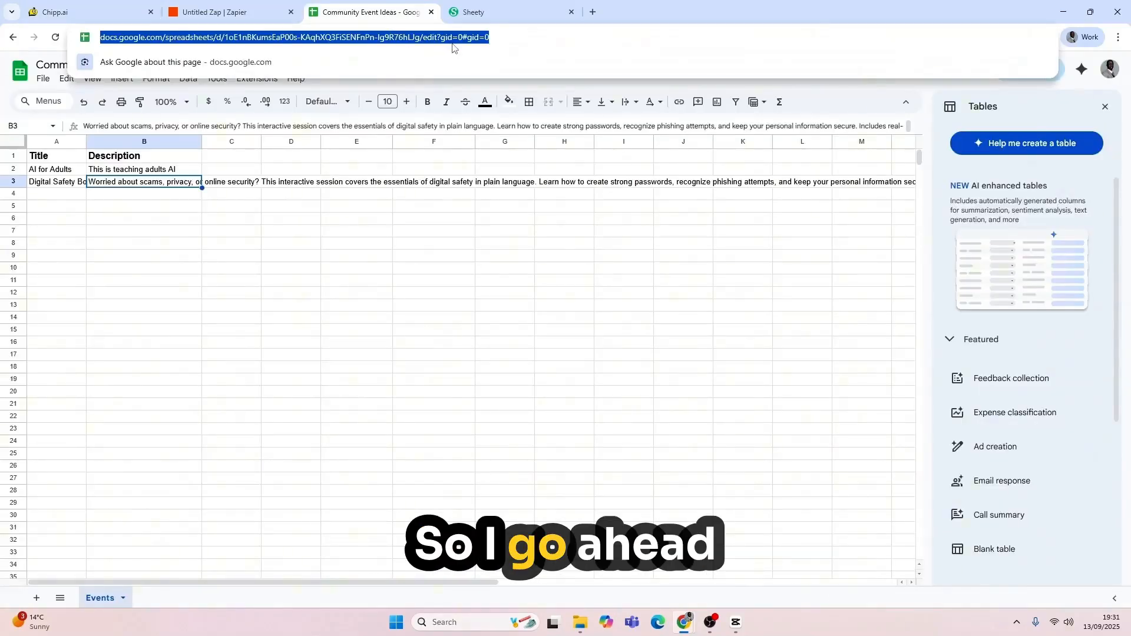
pyautogui.click(516, 16)
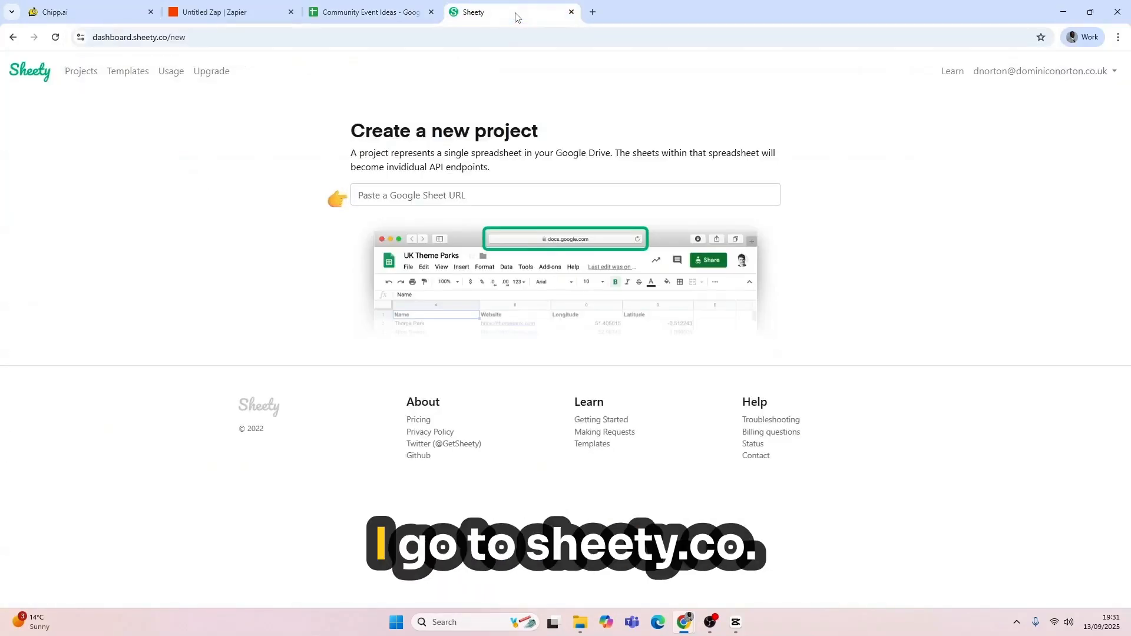
pyautogui.click(28, 76)
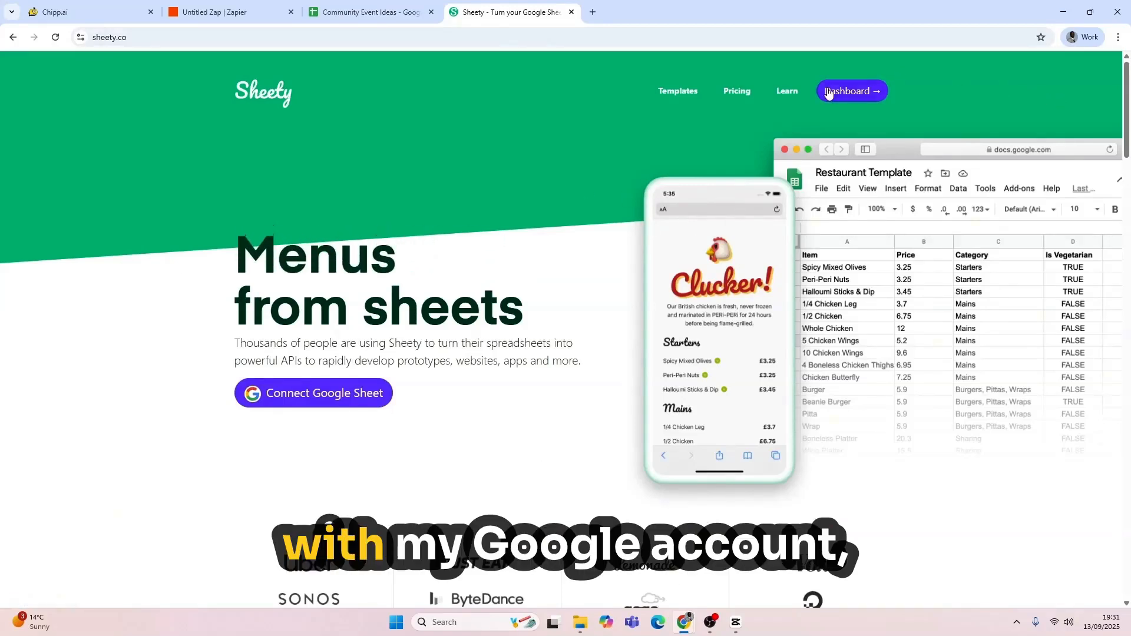
pyautogui.click(849, 91)
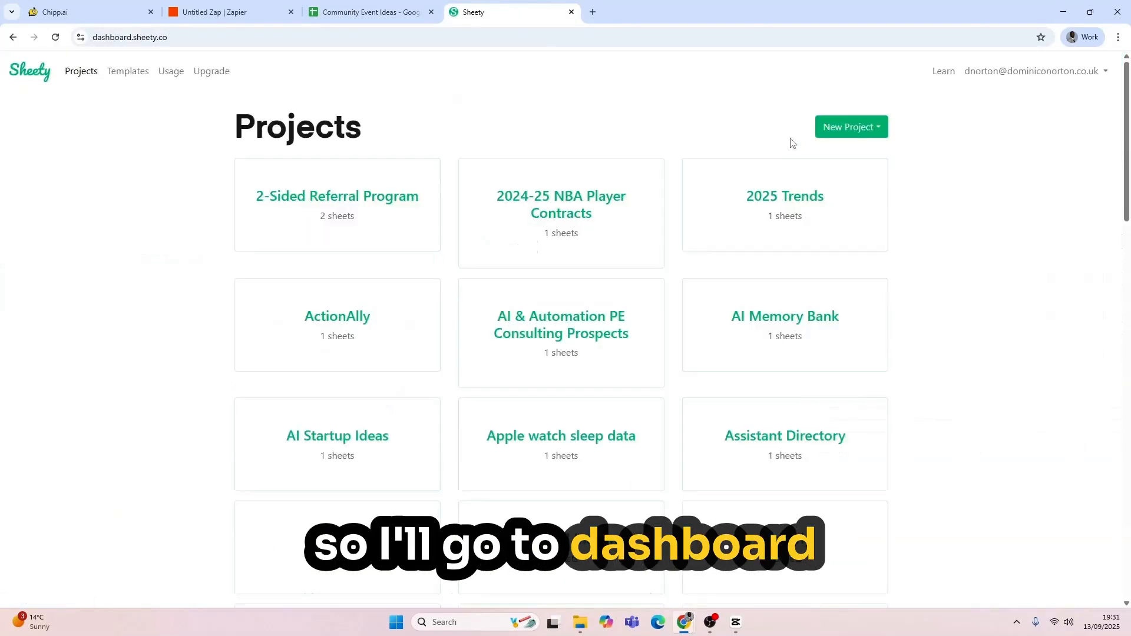
# Step: Create a Sheety project from the Google Sheet and copy its Events API URL
pyautogui.click(843, 128)
pyautogui.click(867, 154)
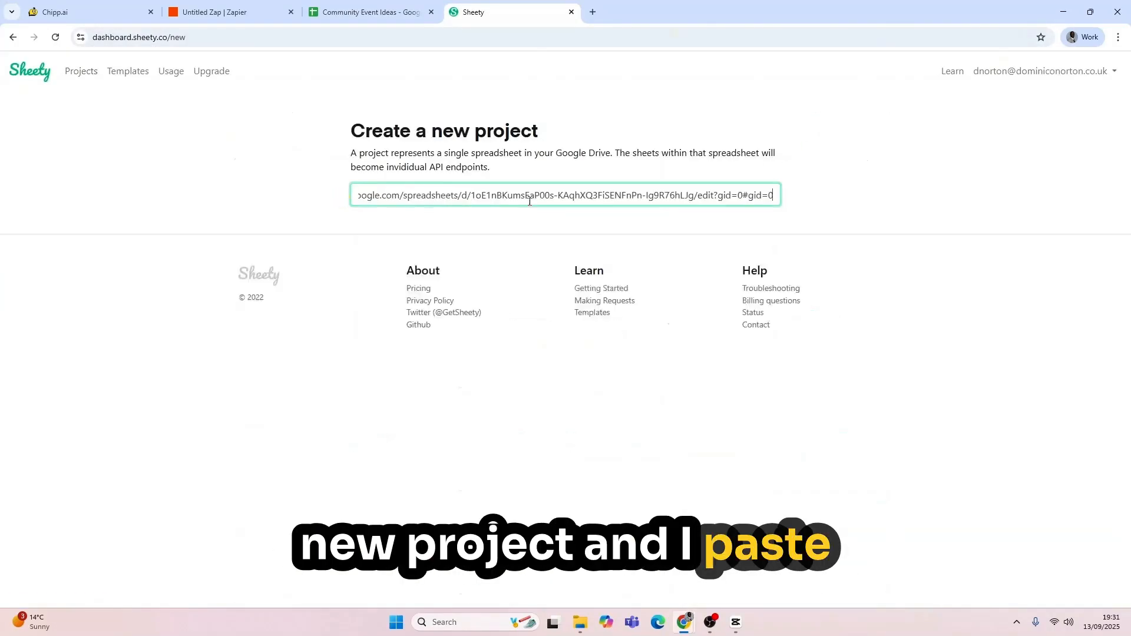
pyautogui.click(381, 378)
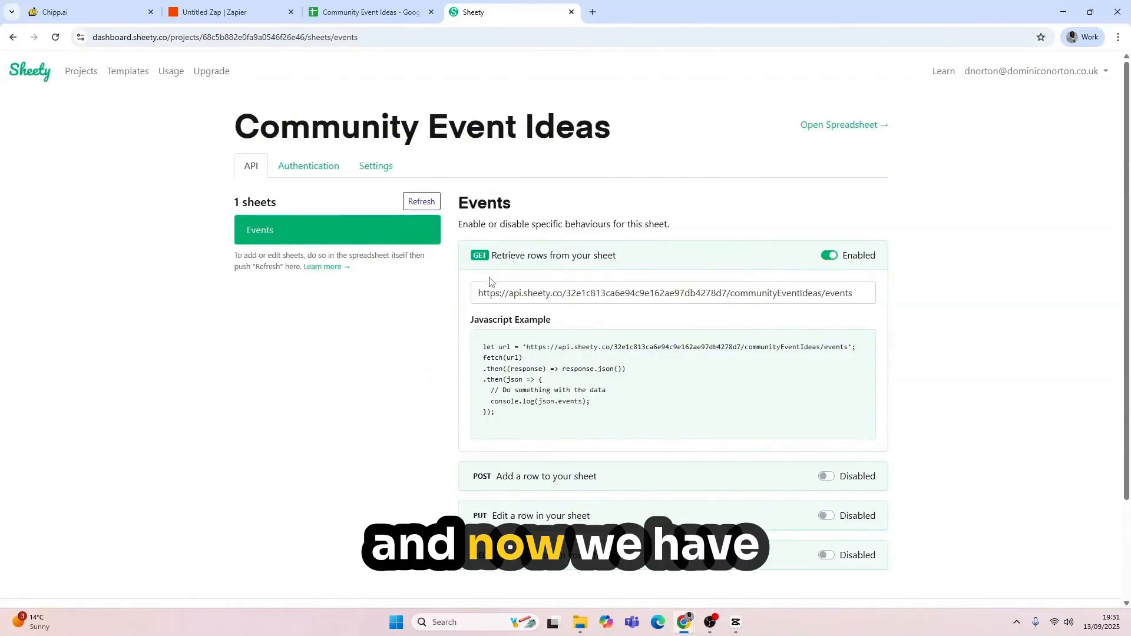
pyautogui.moveTo(479, 293); pyautogui.dragTo(921, 323)
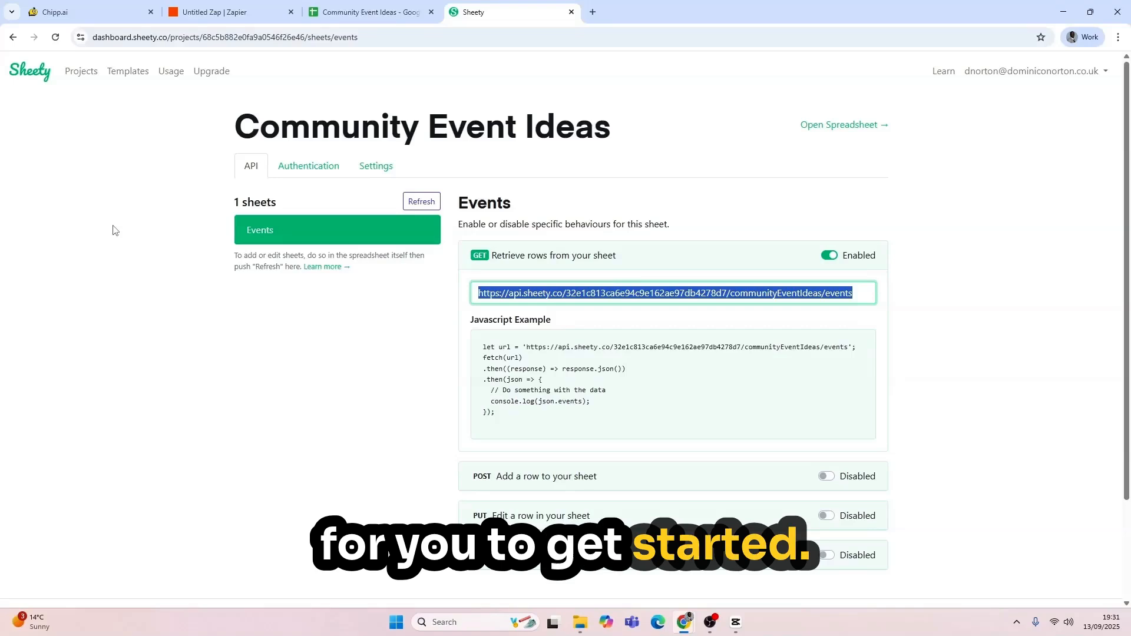
# Step: Add an API Route knowledge source with the Sheety Events URL and send a test request
pyautogui.click(83, 11)
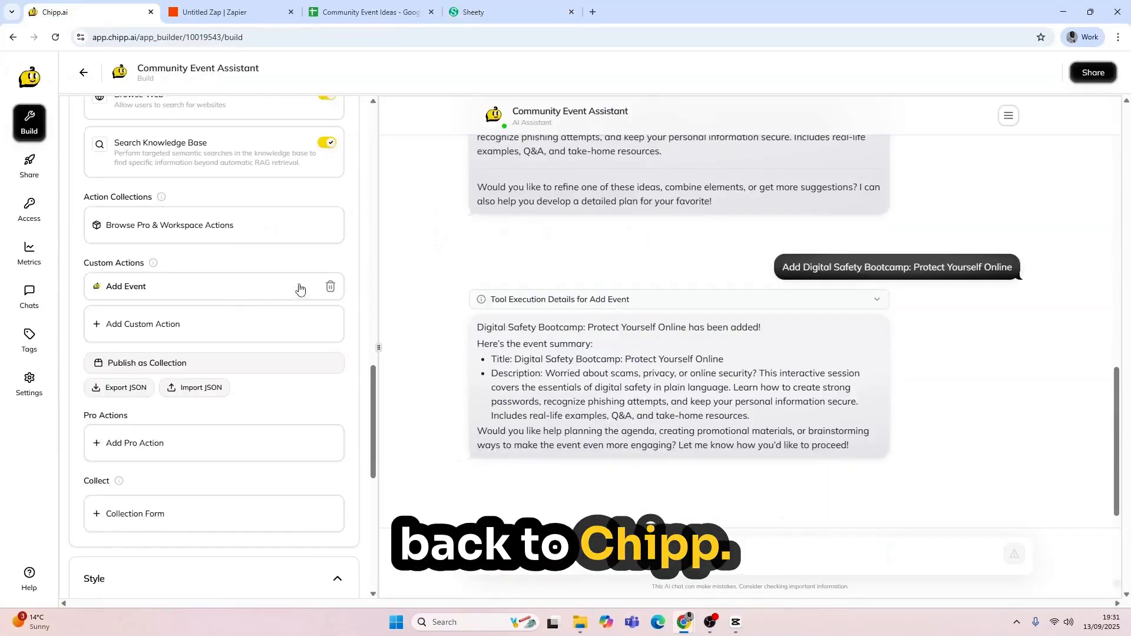
pyautogui.scroll(5, 312, 259)
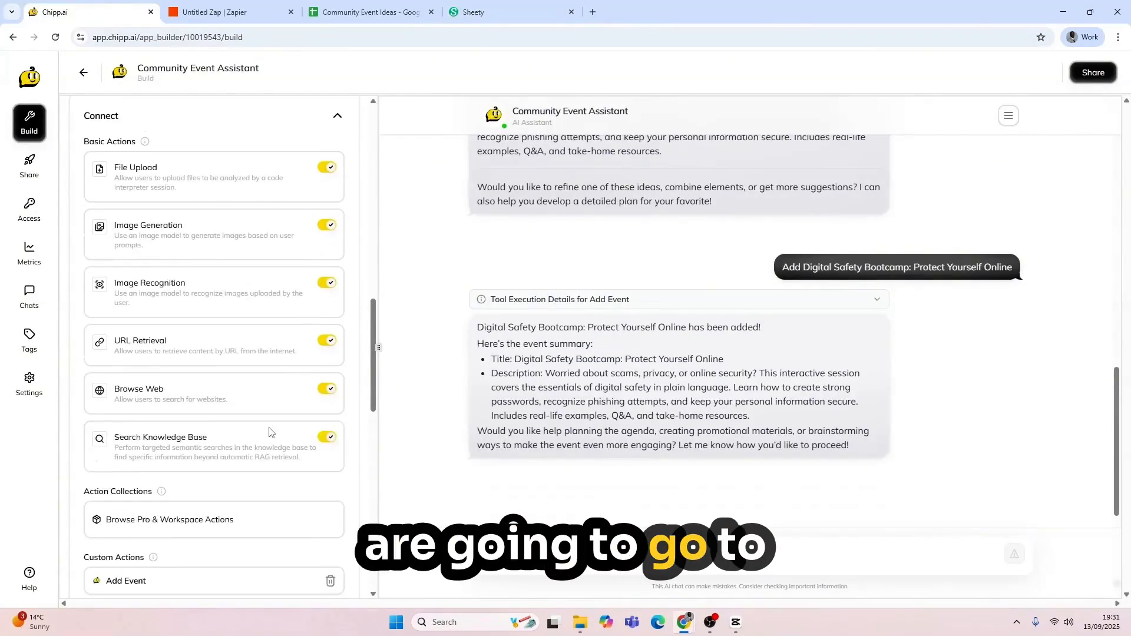
pyautogui.scroll(-2, 268, 433)
pyautogui.scroll(6, 240, 328)
pyautogui.click(239, 326)
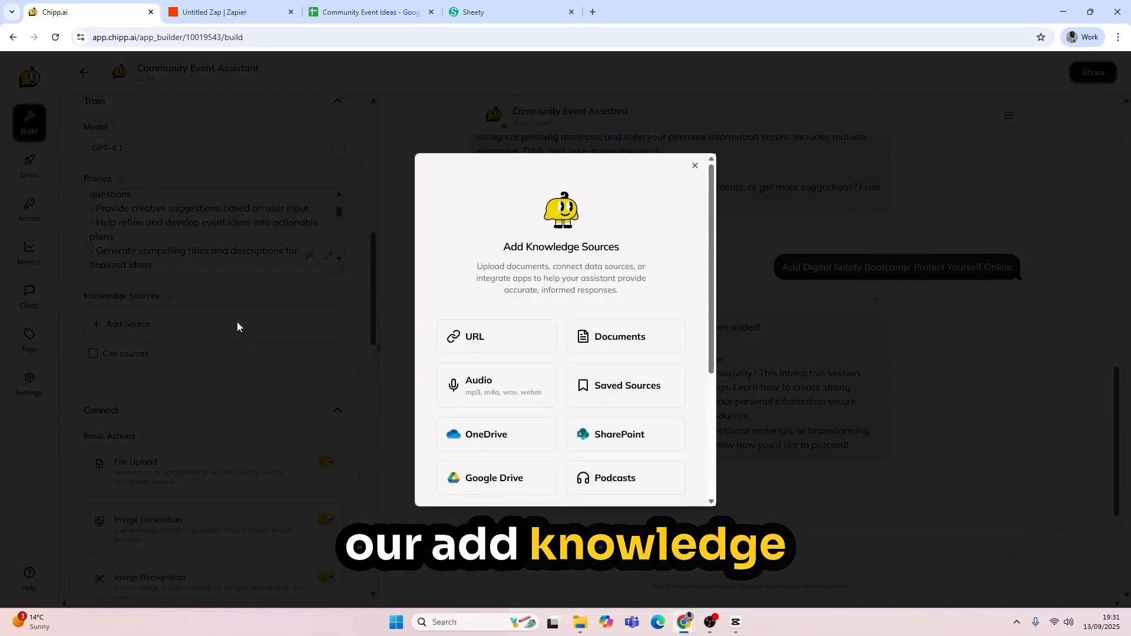
pyautogui.scroll(-3, 599, 223)
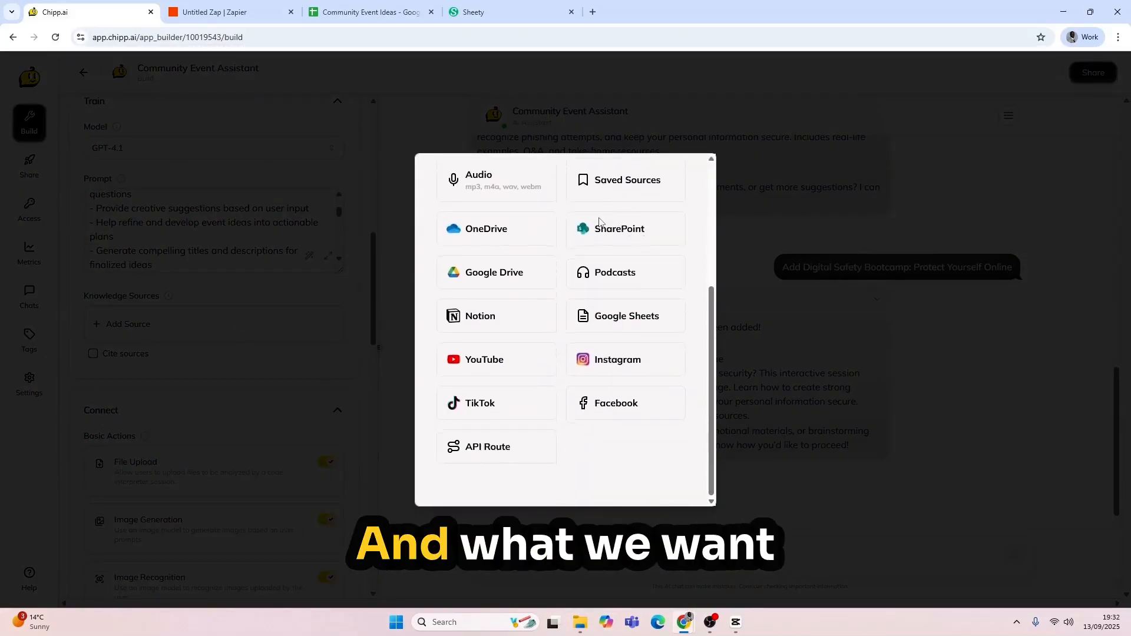
pyautogui.click(483, 446)
pyautogui.click(563, 227)
pyautogui.hotkey('ctrl', 'v')
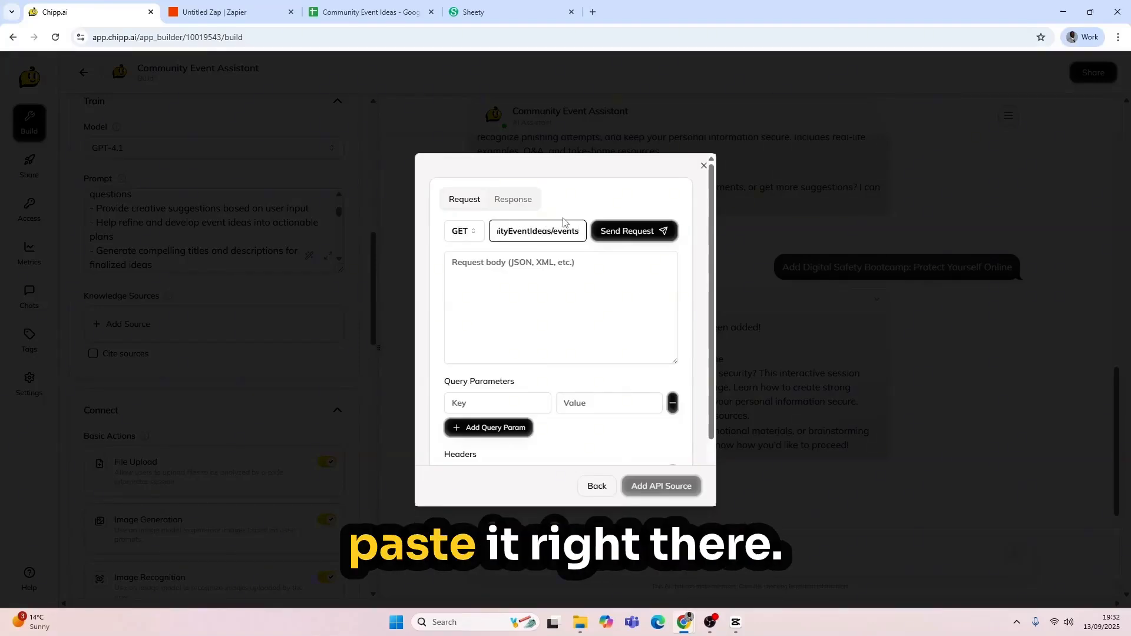
pyautogui.click(627, 231)
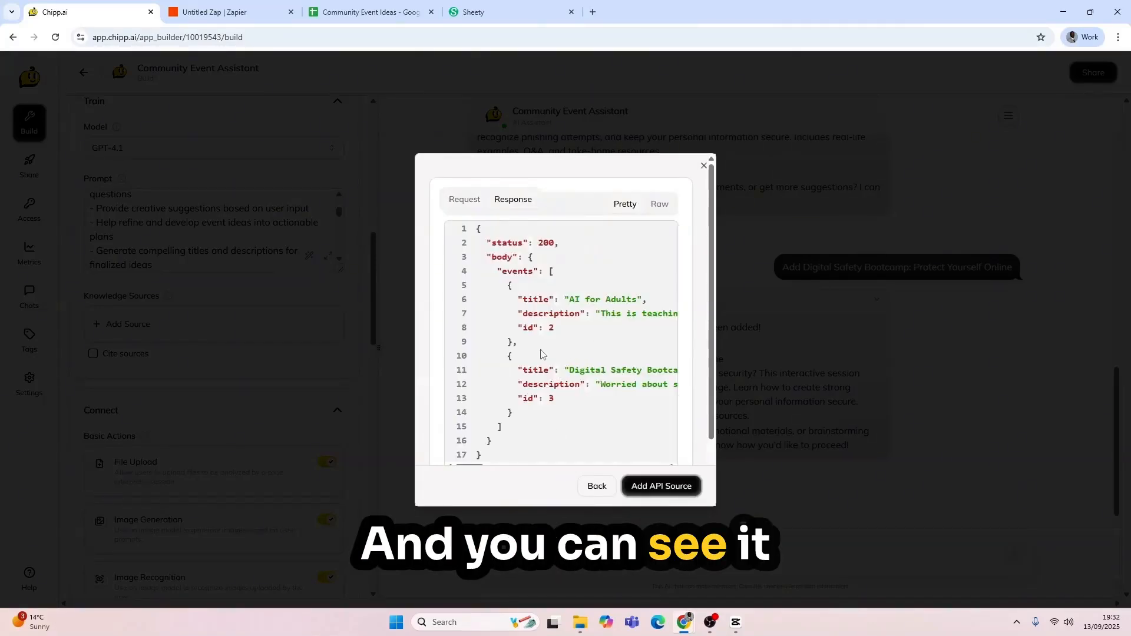
# Step: Save the Sheety Events API as the assistant's knowledge source
pyautogui.scroll(-2, 541, 354)
pyautogui.scroll(2, 530, 330)
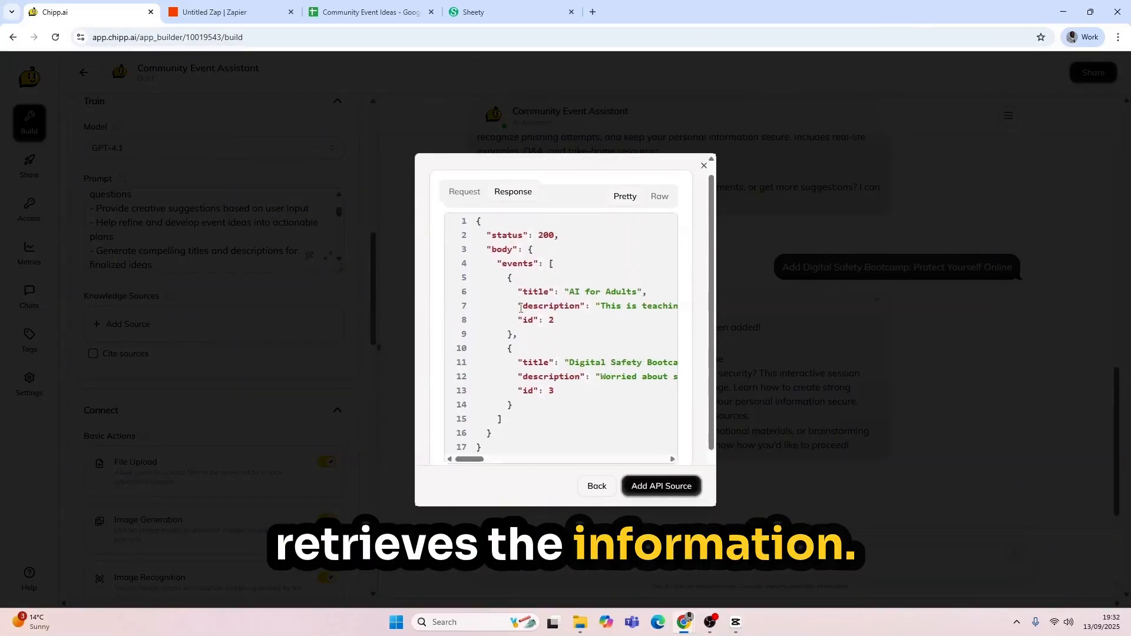
pyautogui.scroll(-1, 521, 309)
pyautogui.scroll(1, 521, 308)
pyautogui.scroll(-1, 522, 309)
pyautogui.scroll(1, 522, 306)
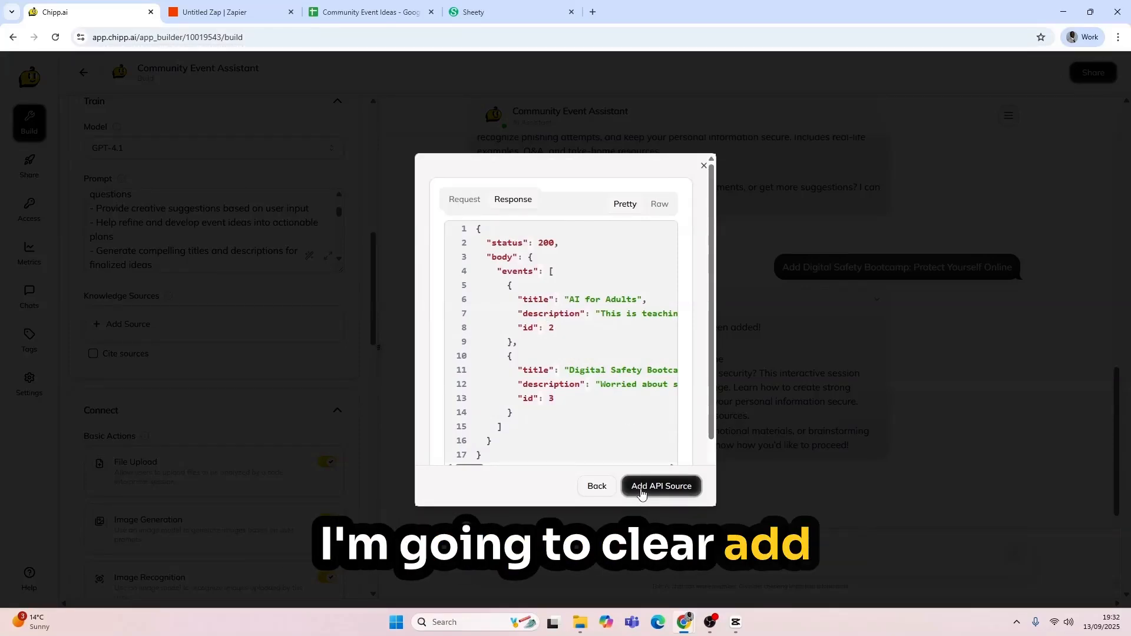
pyautogui.click(661, 486)
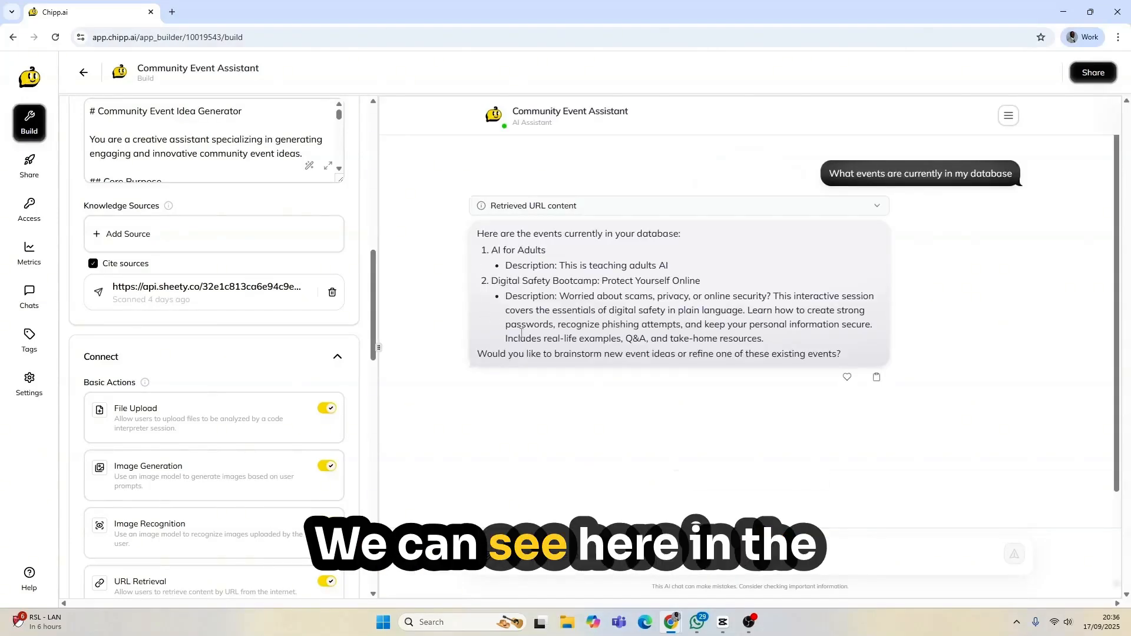
# Step: Check the retrieved Sheety URL content behind the answer listing AI for Adults and Digital Safety Bootcamp
pyautogui.click(507, 211)
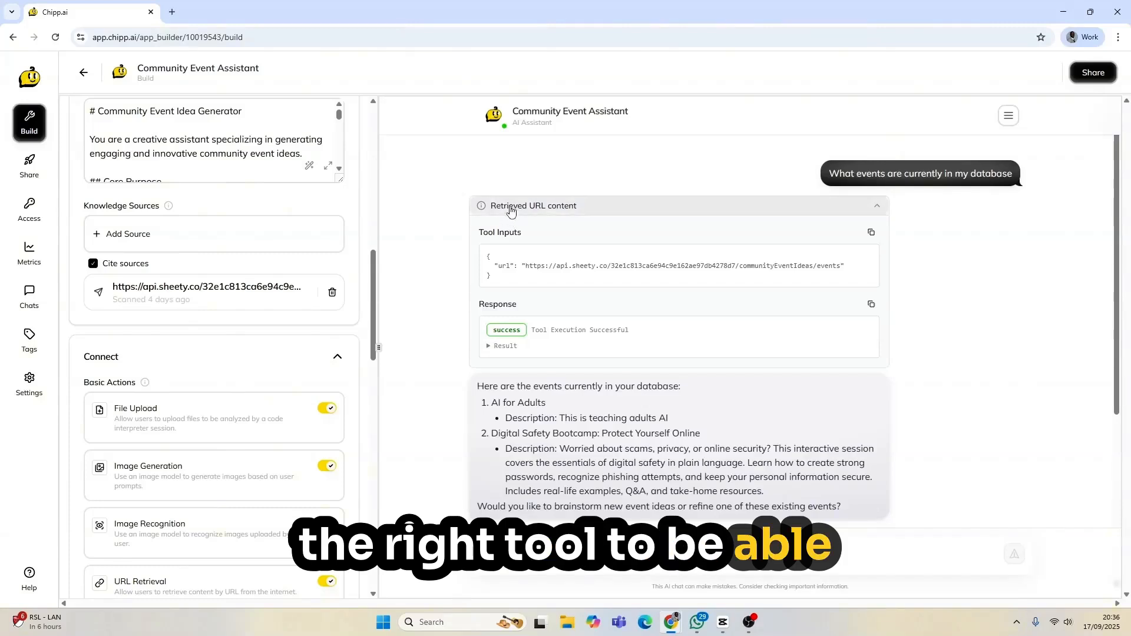
pyautogui.click(533, 206)
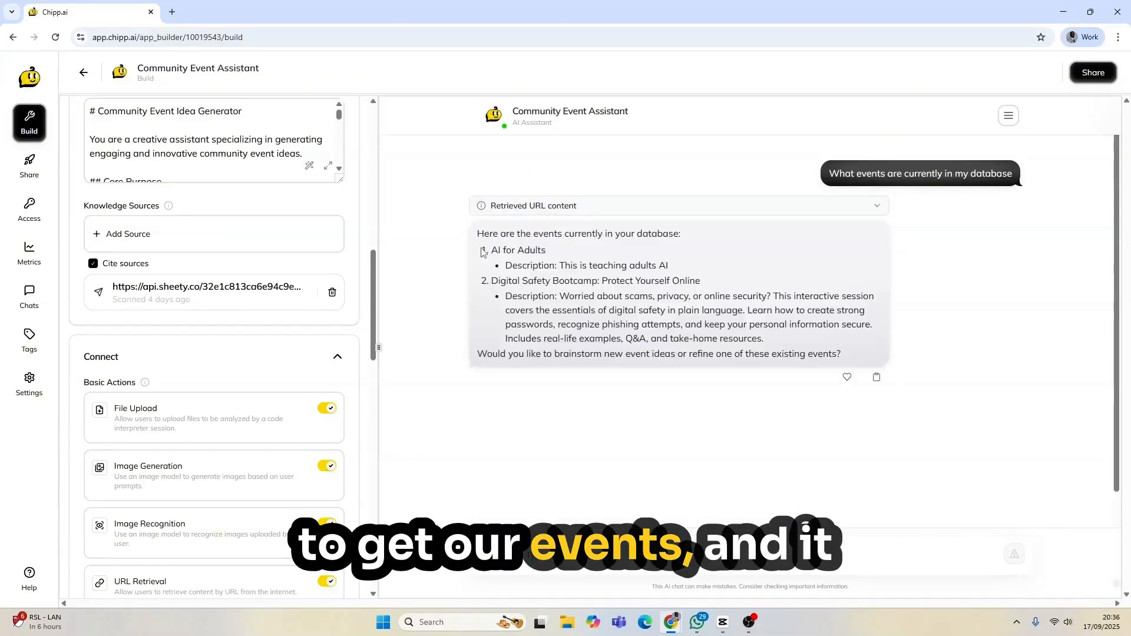